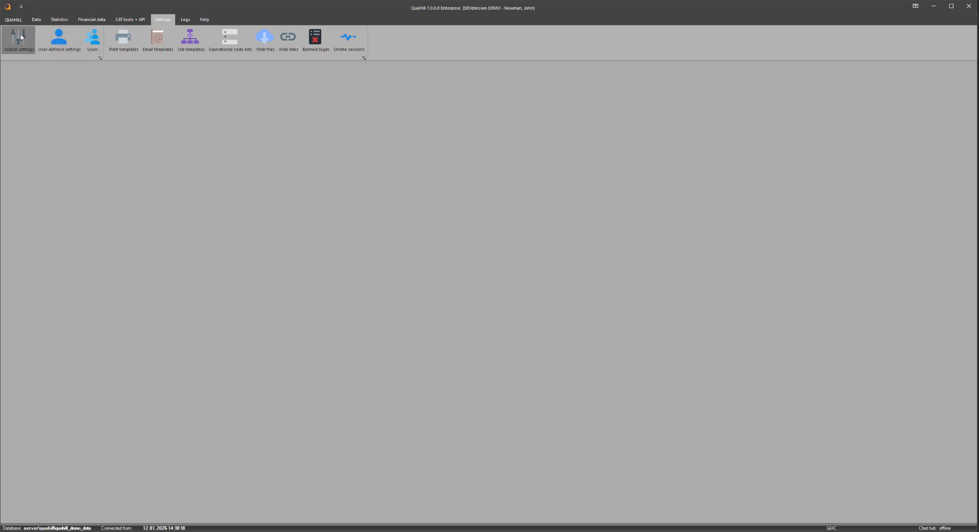
Step: Check the UNC path to the vendor invoice file storage in the global file settings
left_click(20, 36)
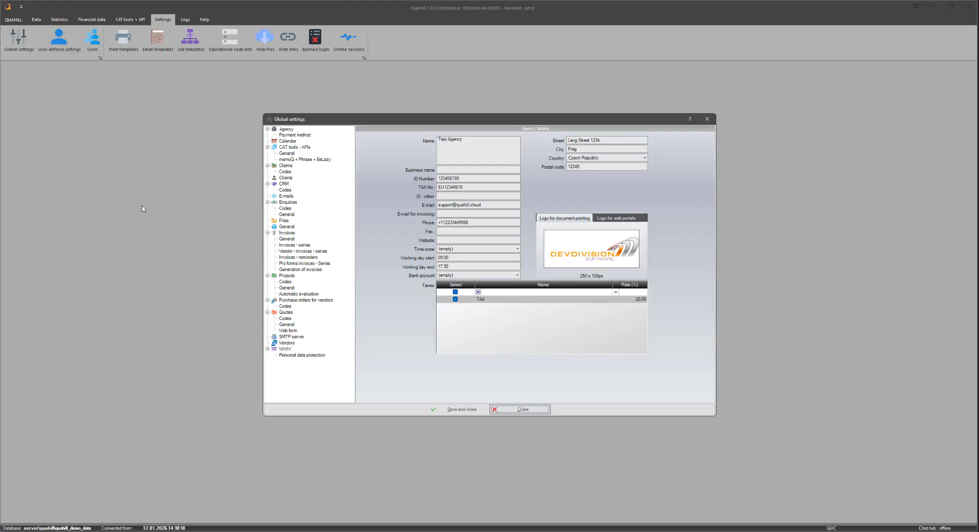
left_click(282, 221)
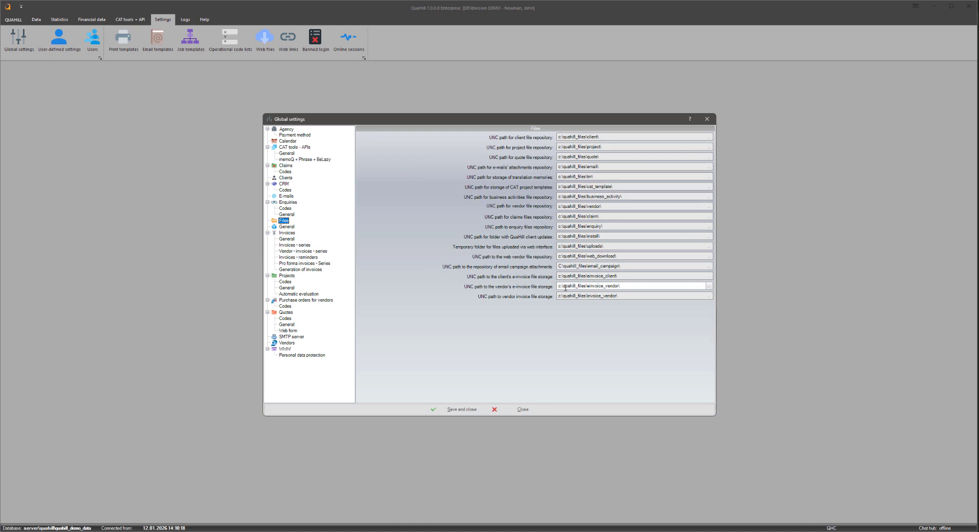
left_click(625, 296)
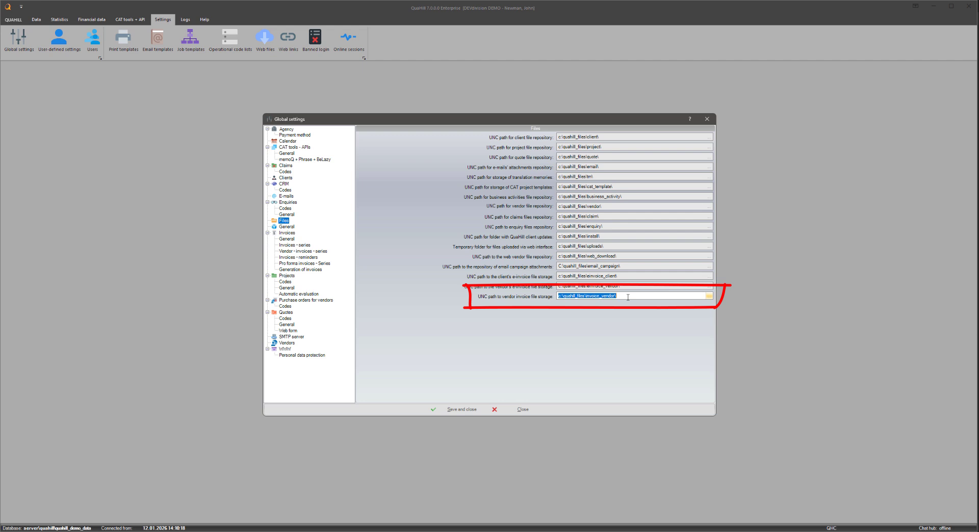
key("Escape")
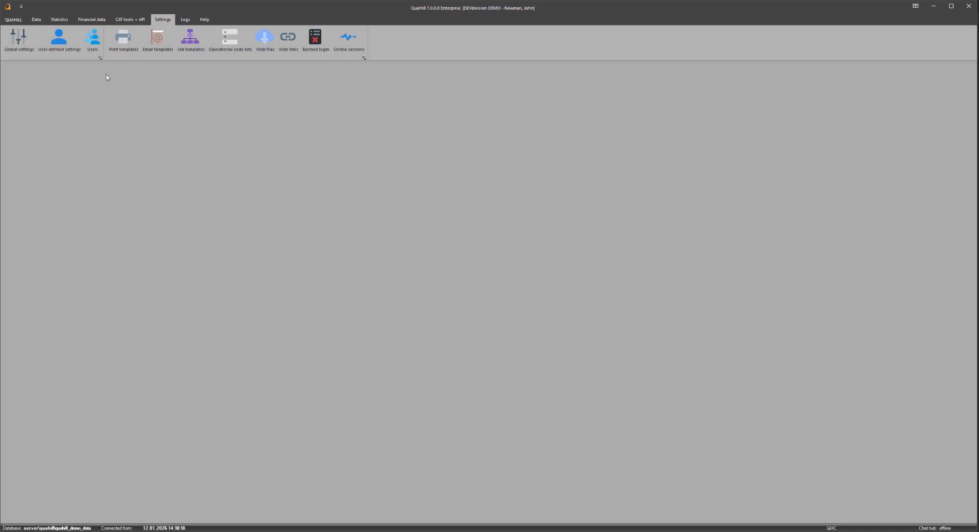
Step: Examine the files stored with the first invoice in the list of invoices from vendors, and close the invoice
left_click(93, 21)
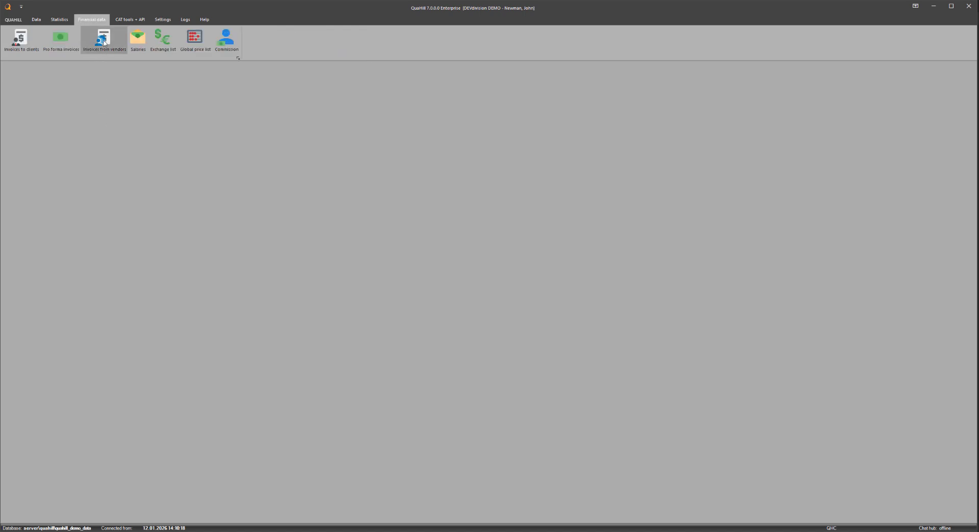
left_click(104, 41)
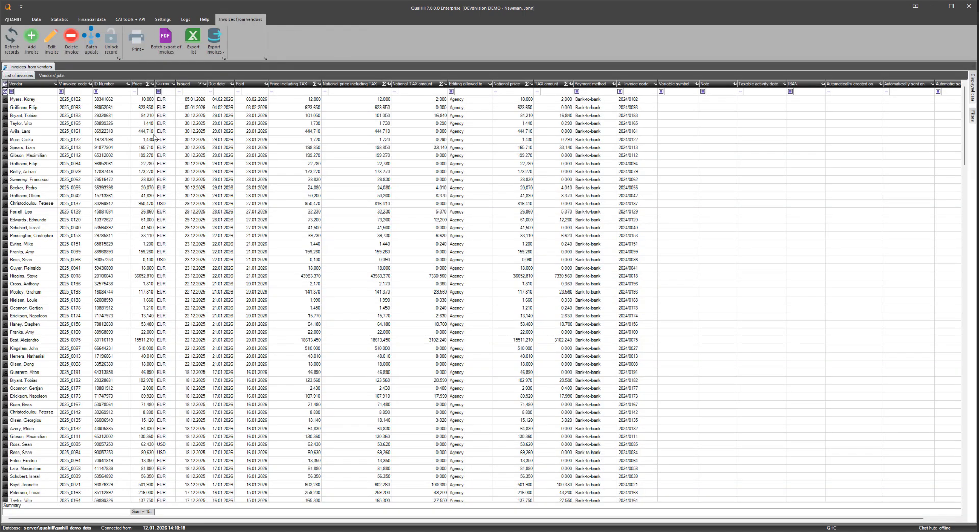
double_click(147, 100)
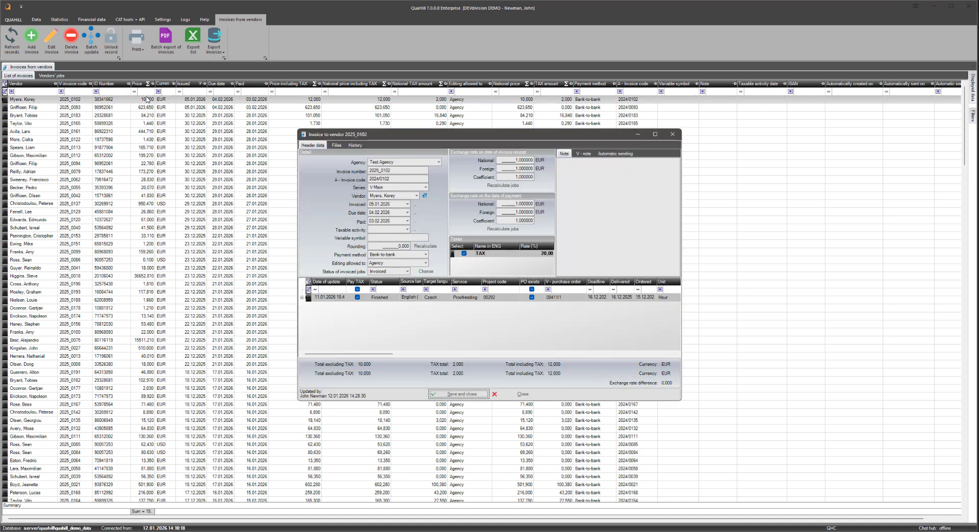
left_click(337, 145)
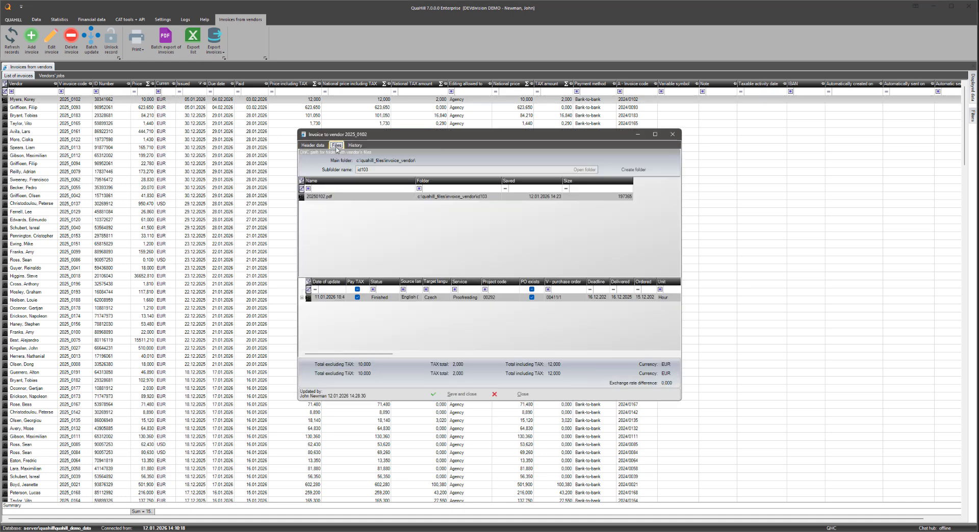
right_click(388, 213)
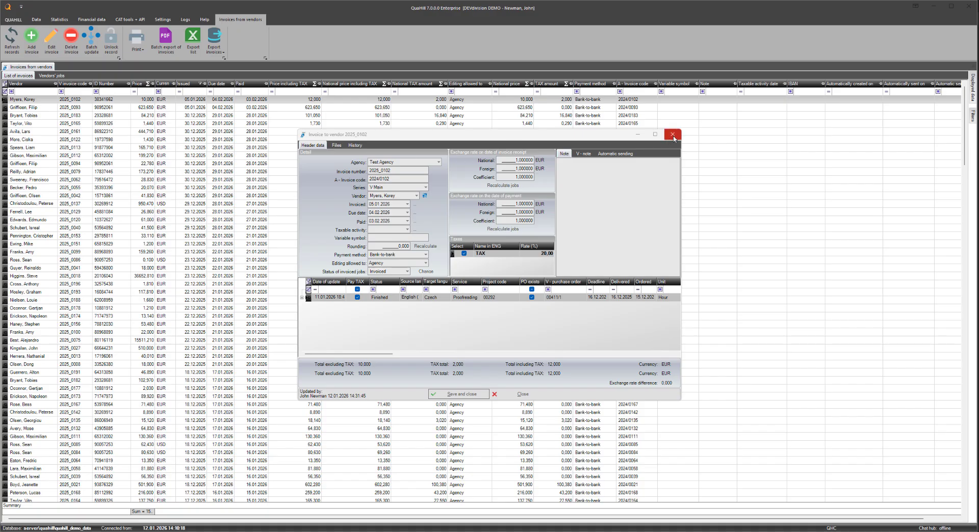
left_click(673, 135)
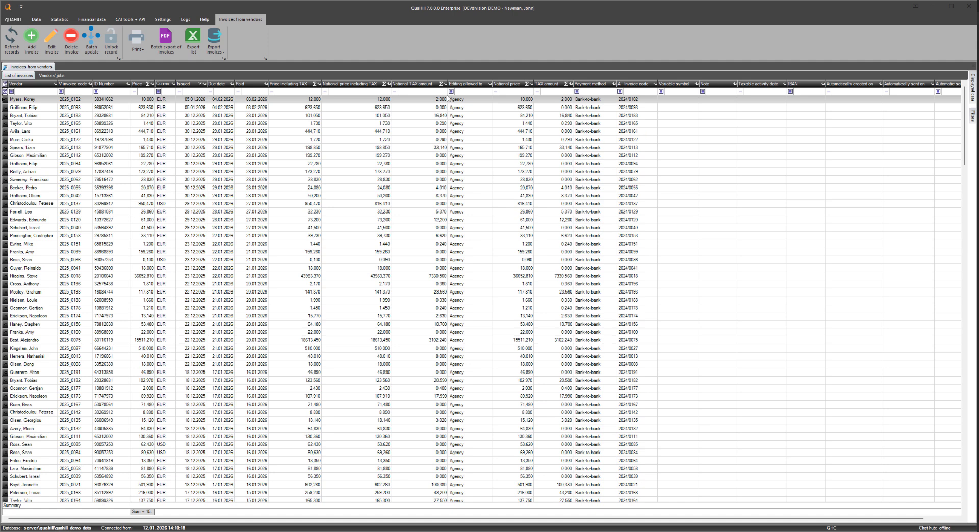
Step: Set the action triggered by the "Forwarded to the client" quote status to Generate CRM activity in the operational code lists and save it
left_click(160, 19)
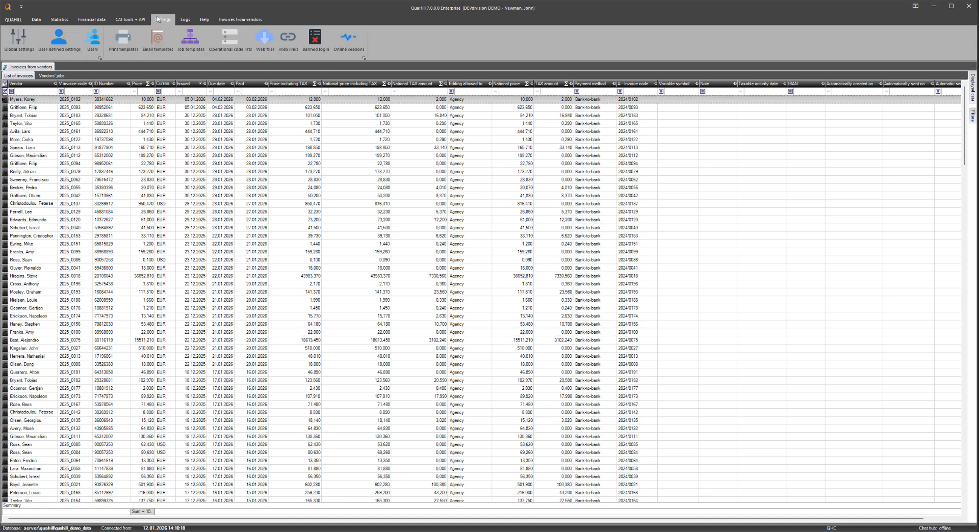
left_click(226, 40)
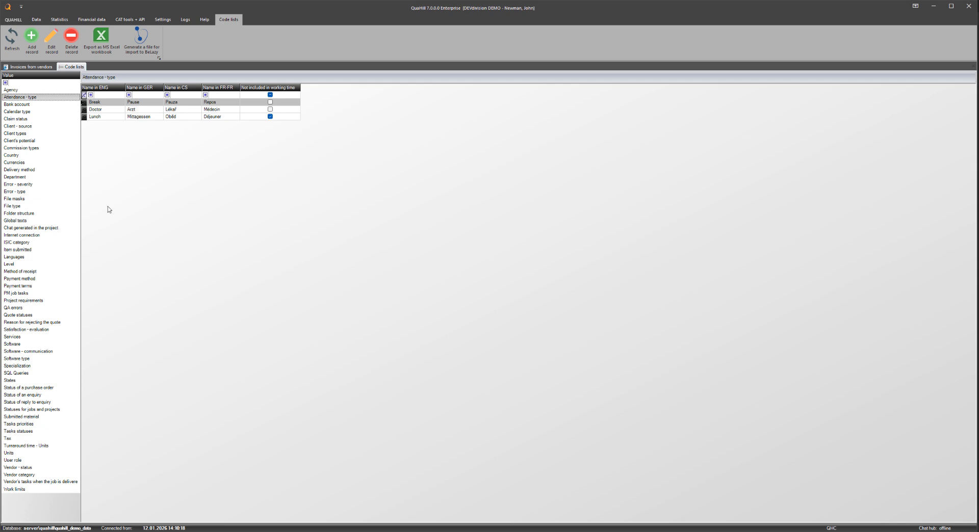
left_click(34, 316)
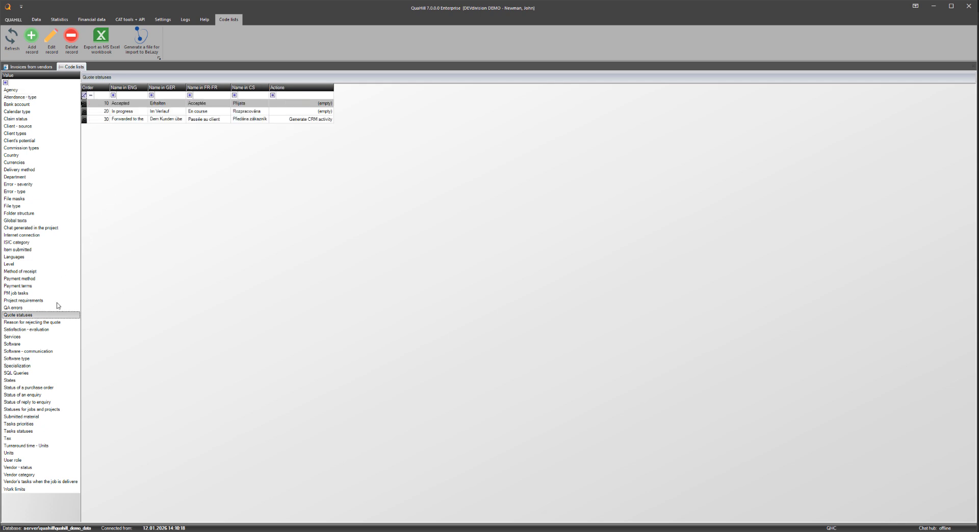
double_click(166, 120)
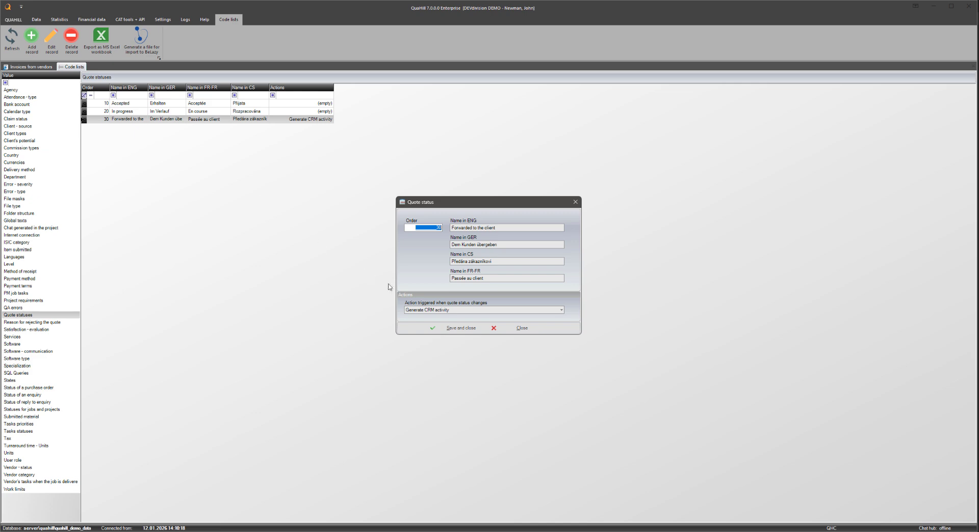
left_click(444, 312)
left_click(446, 319)
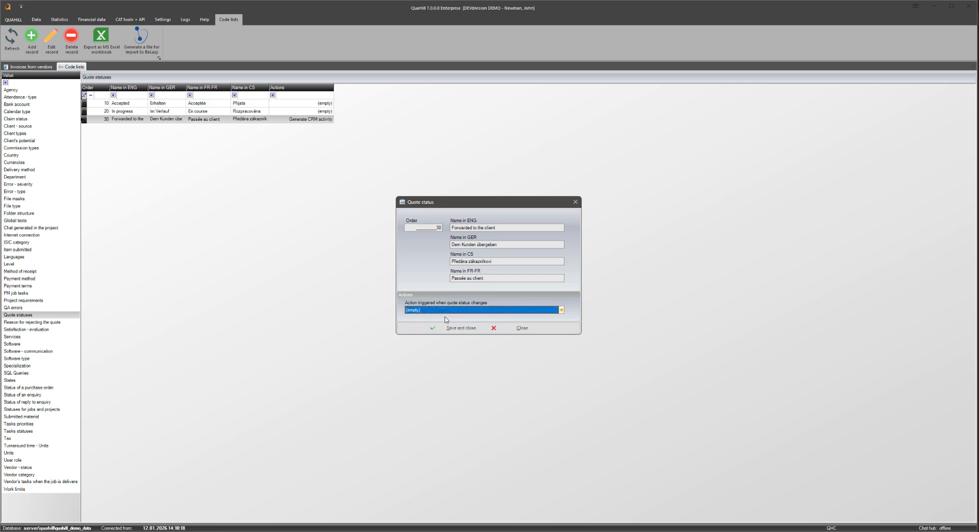
left_click(446, 311)
left_click(442, 326)
left_click(463, 329)
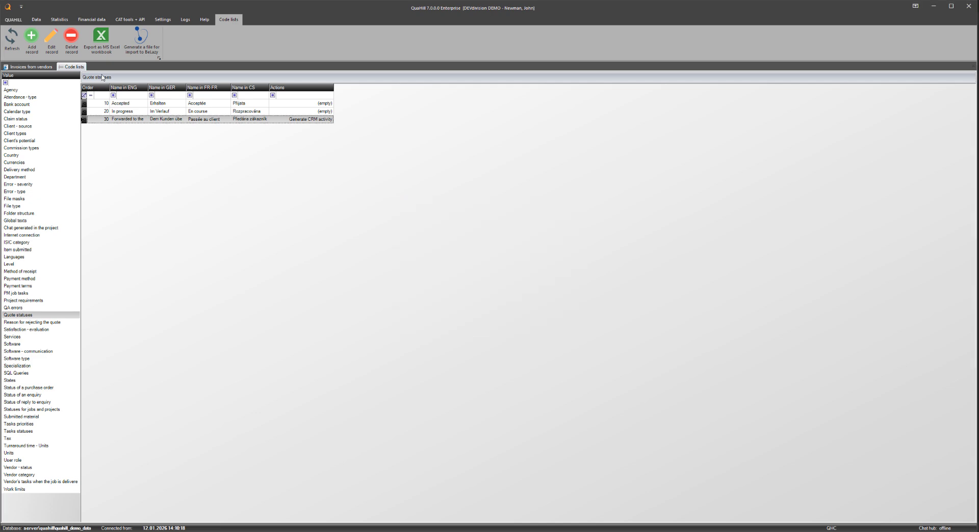
Step: Change the status of the first accepted Nerve Pudding quote to "Forwarded to the client" and save the quote
left_click(38, 20)
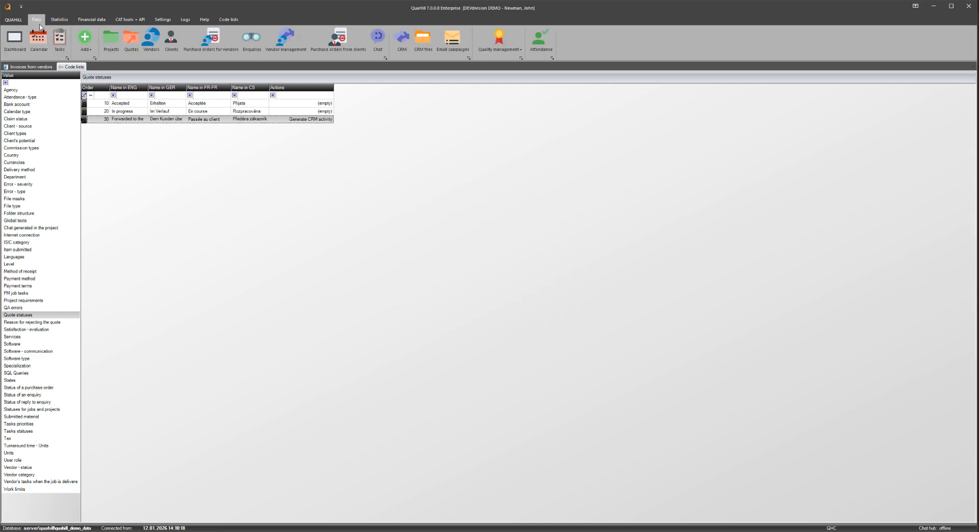
left_click(131, 46)
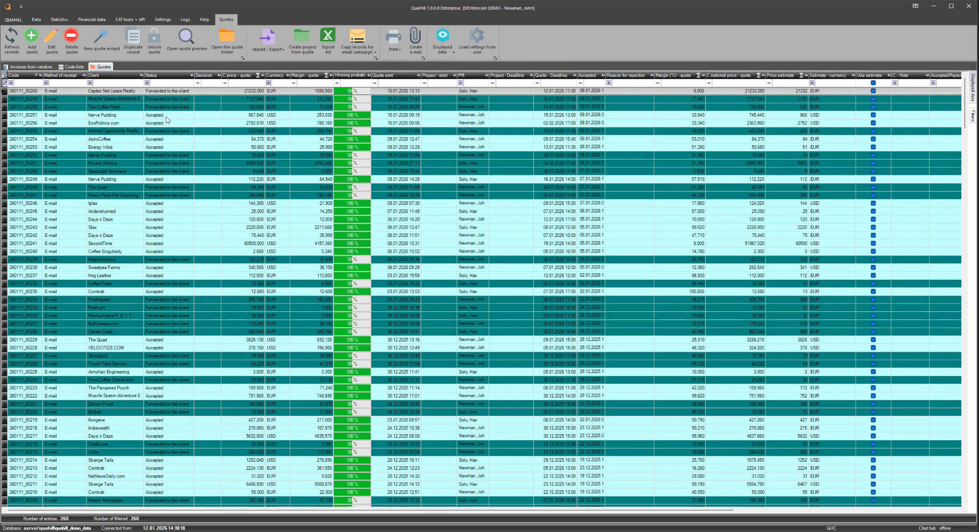
left_click(167, 117)
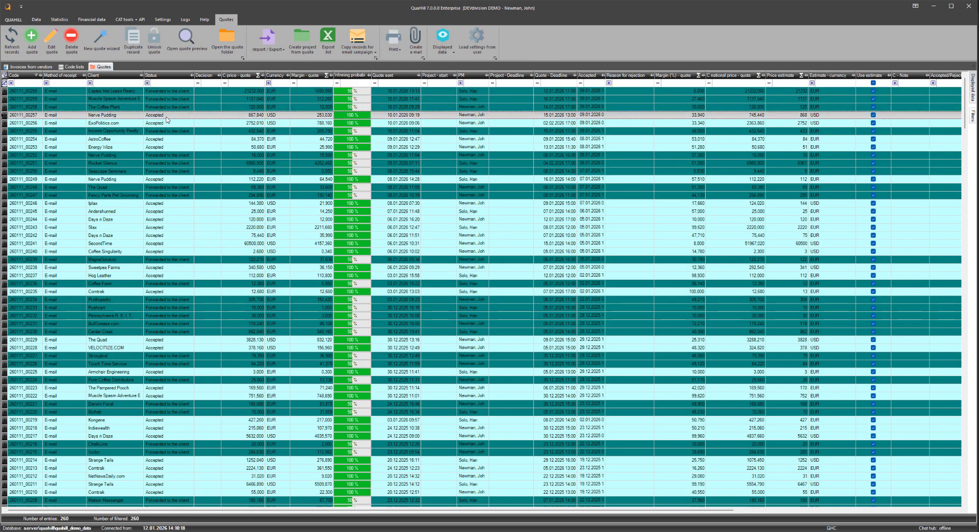
double_click(167, 120)
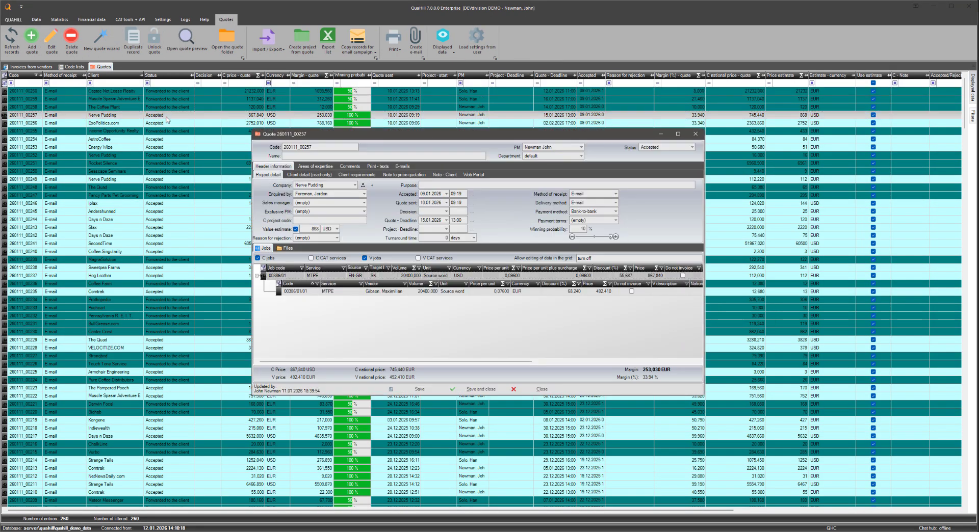
left_click(692, 148)
left_click(662, 175)
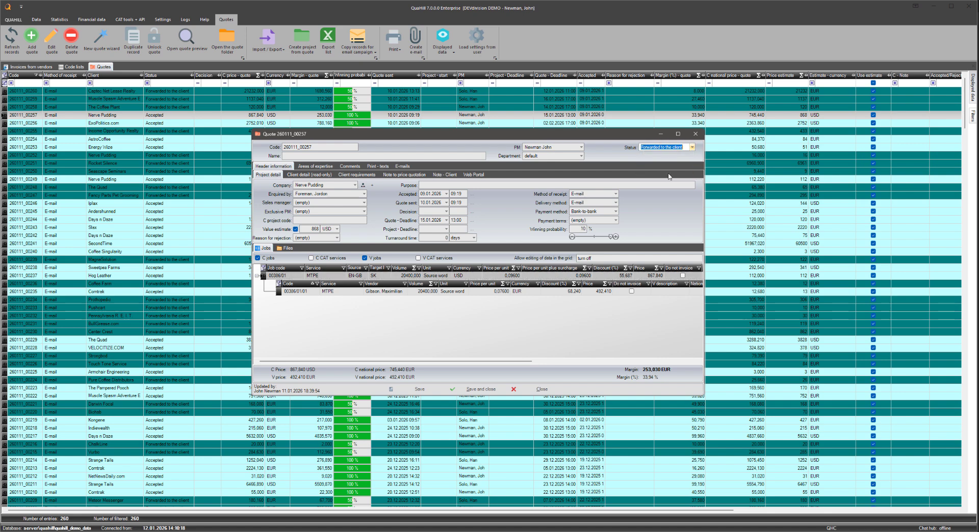
left_click(474, 390)
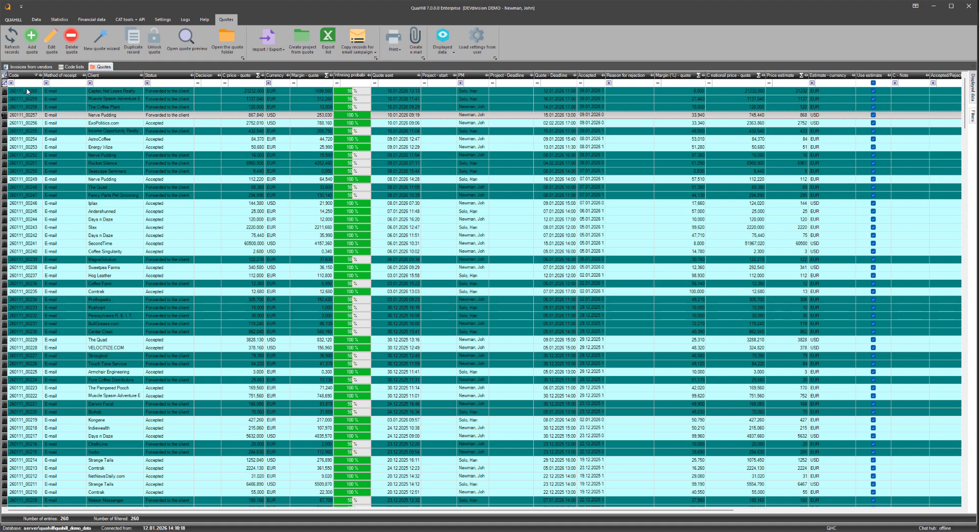
Step: Examine the quote reference in the Nerve Pudding telephone call activity in the CRM, and close the activity
left_click(36, 19)
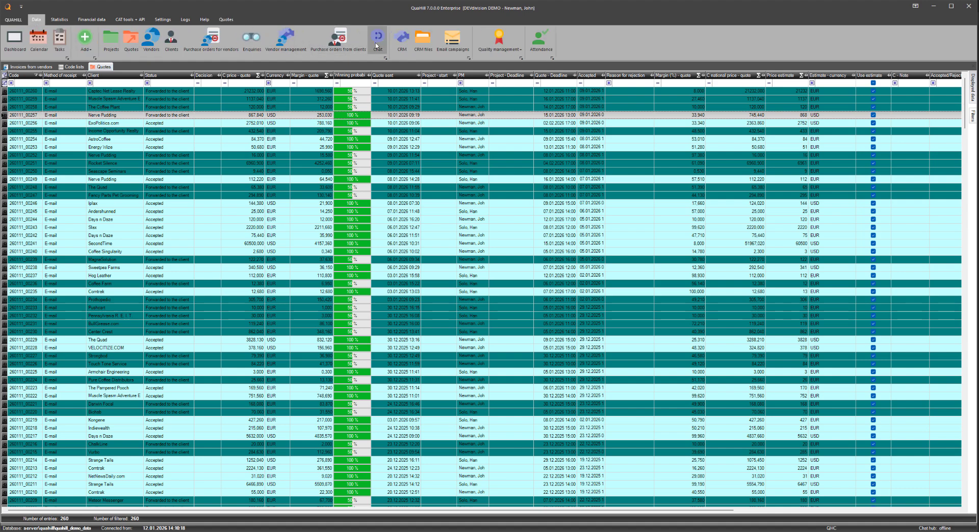
left_click(399, 47)
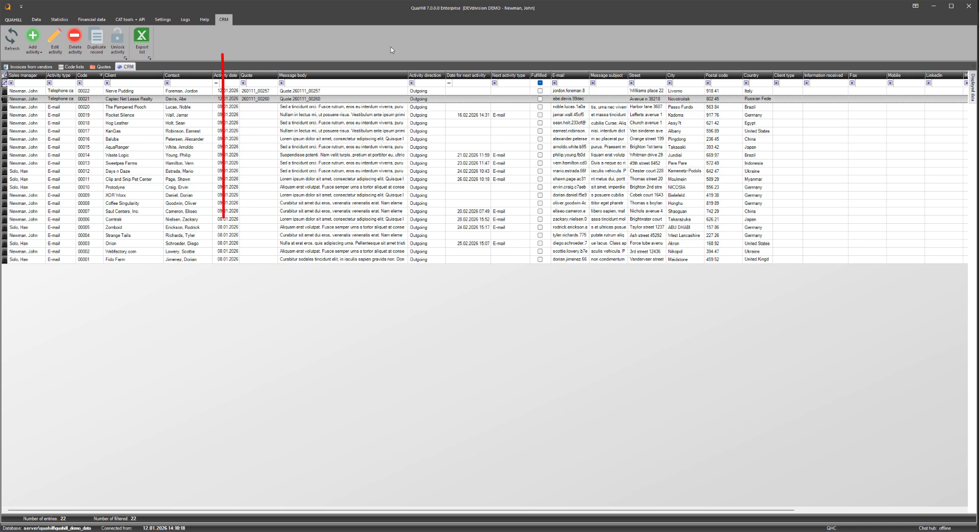
left_click(314, 93)
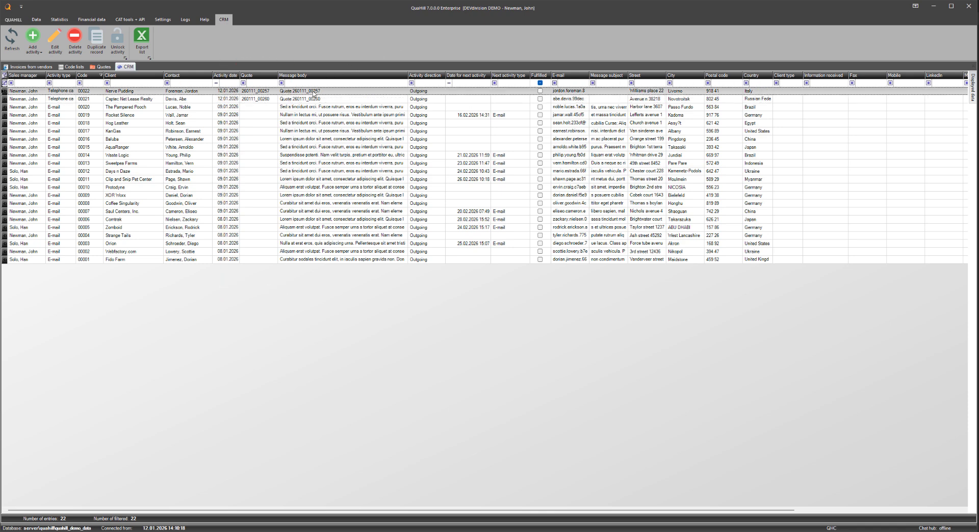
double_click(314, 93)
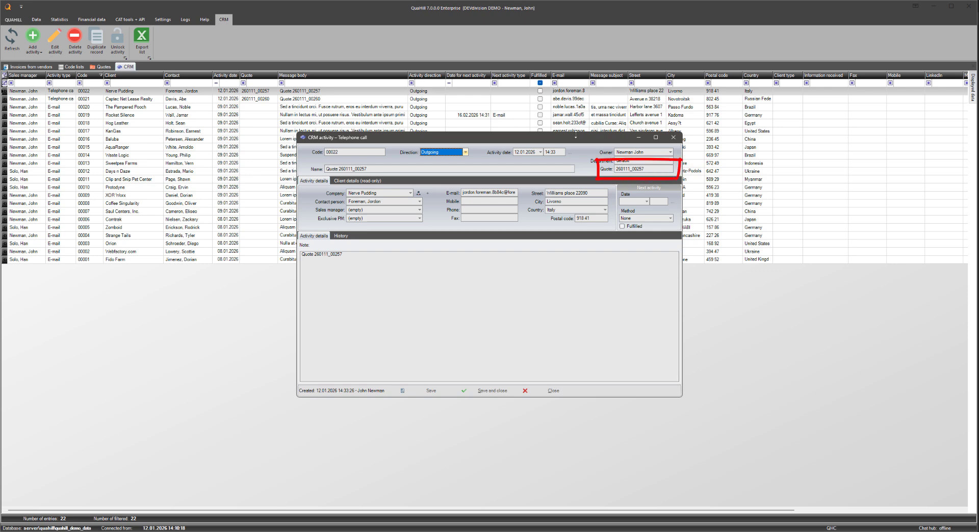
left_click_drag(644, 170, 594, 178)
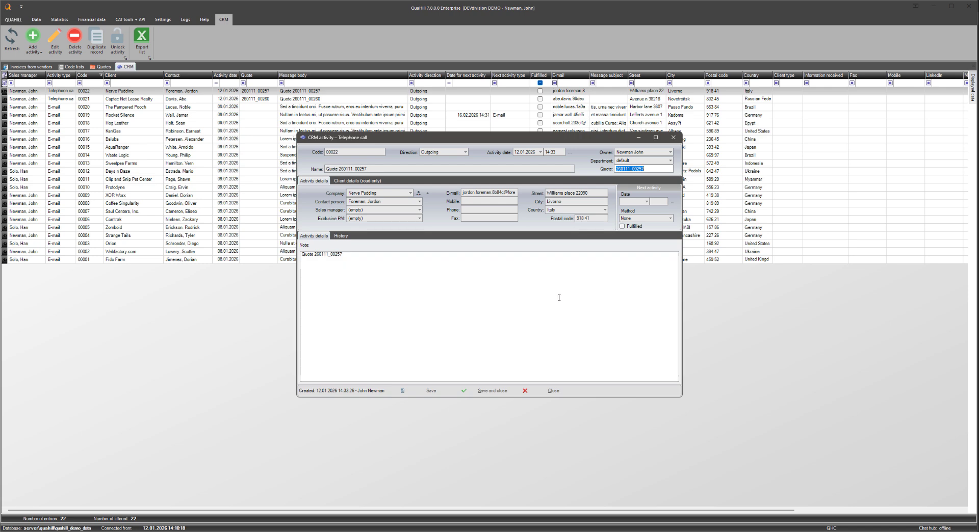
left_click(551, 392)
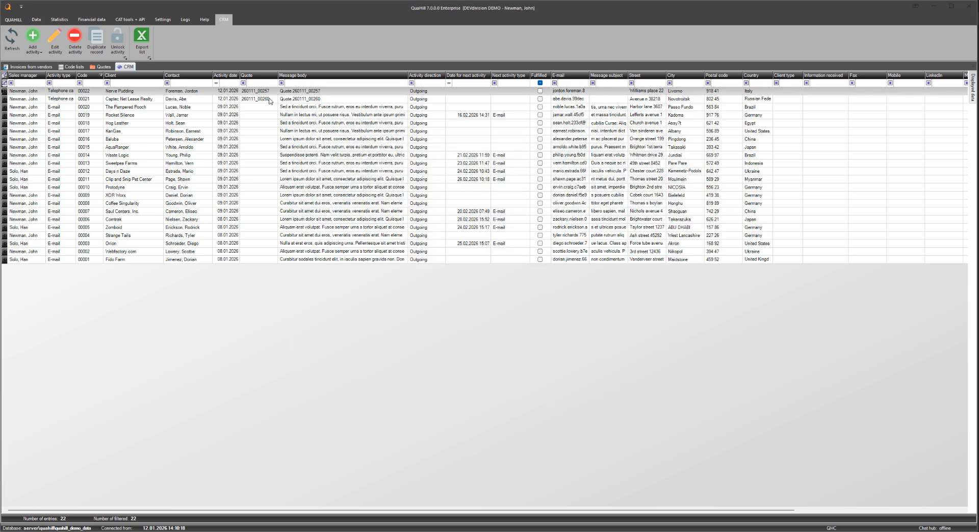
Step: Examine the change details of the four newest records in the System Audit log
left_click(187, 21)
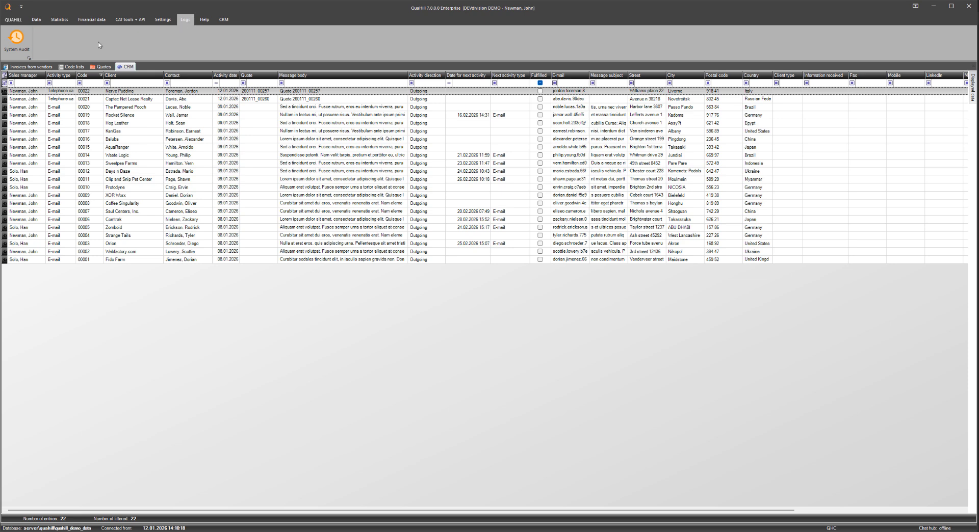
left_click(17, 41)
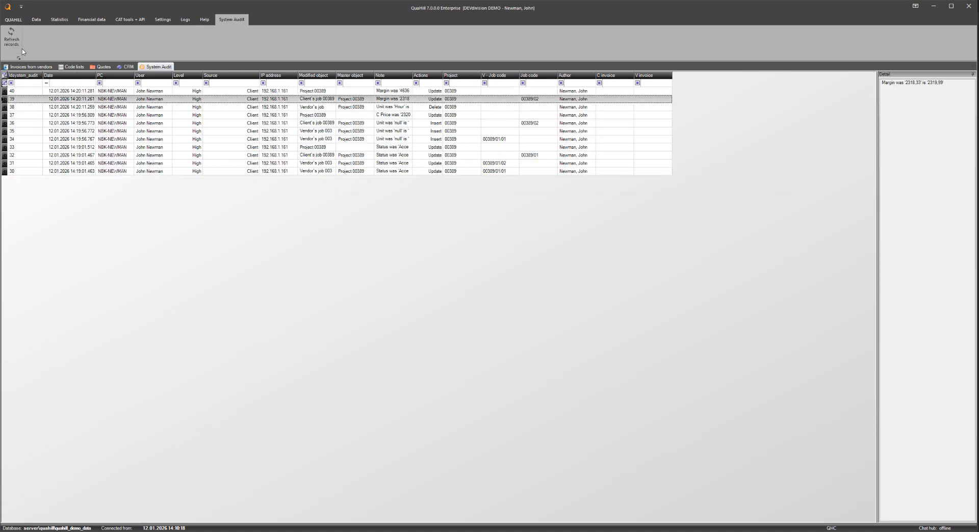
left_click(67, 92)
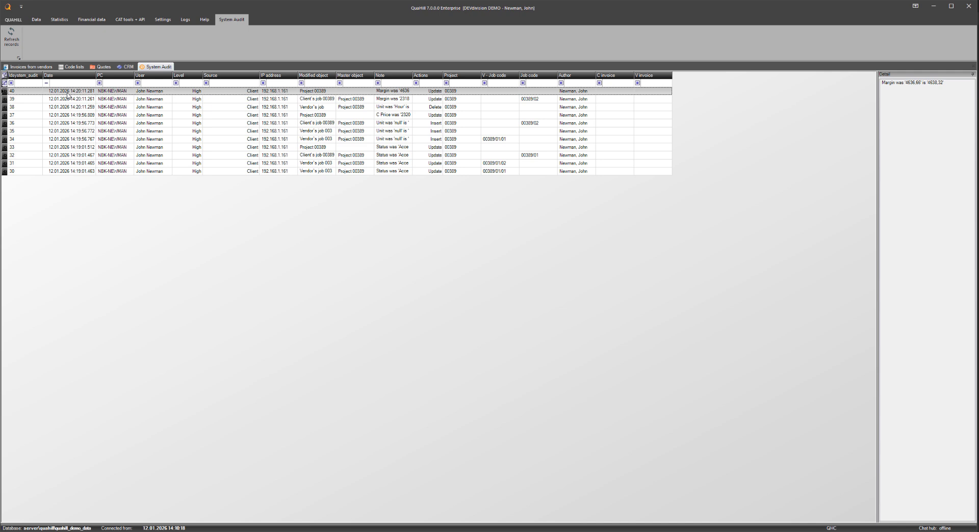
left_click(68, 100)
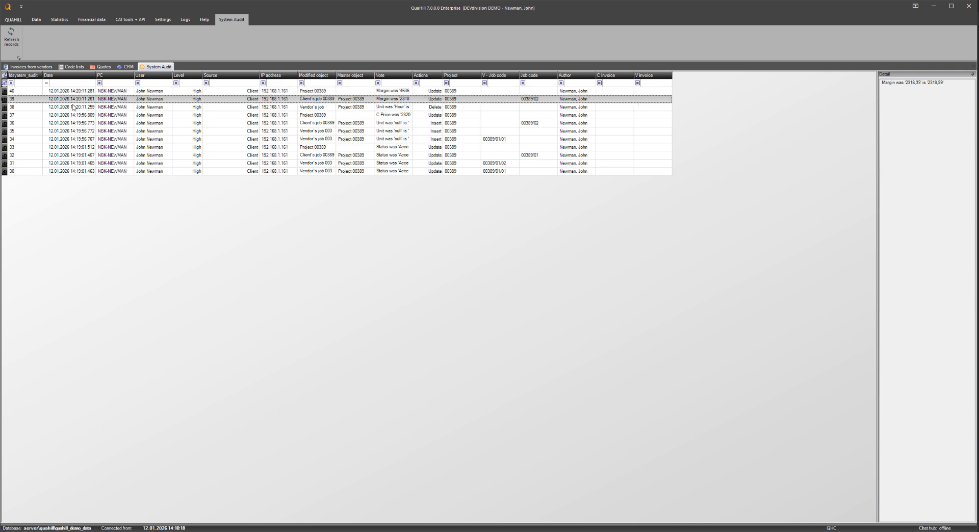
left_click(73, 107)
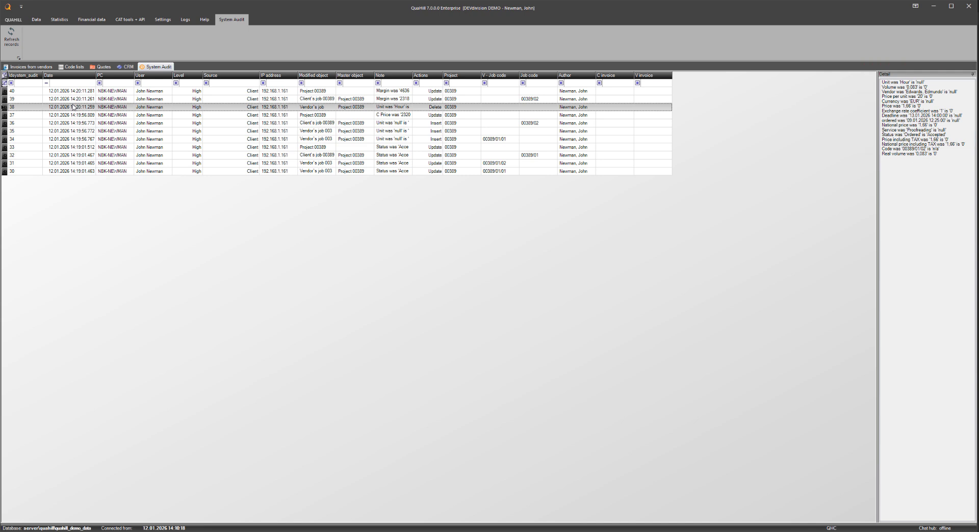
left_click(83, 118)
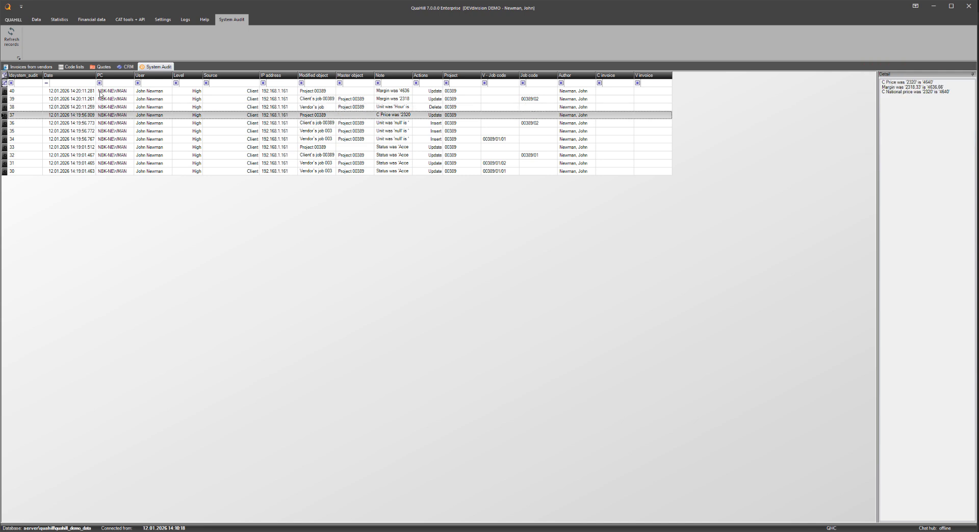
Step: Examine the System Audit right of the administrator user role in the code lists, and close the role without saving
left_click(163, 23)
left_click(156, 39)
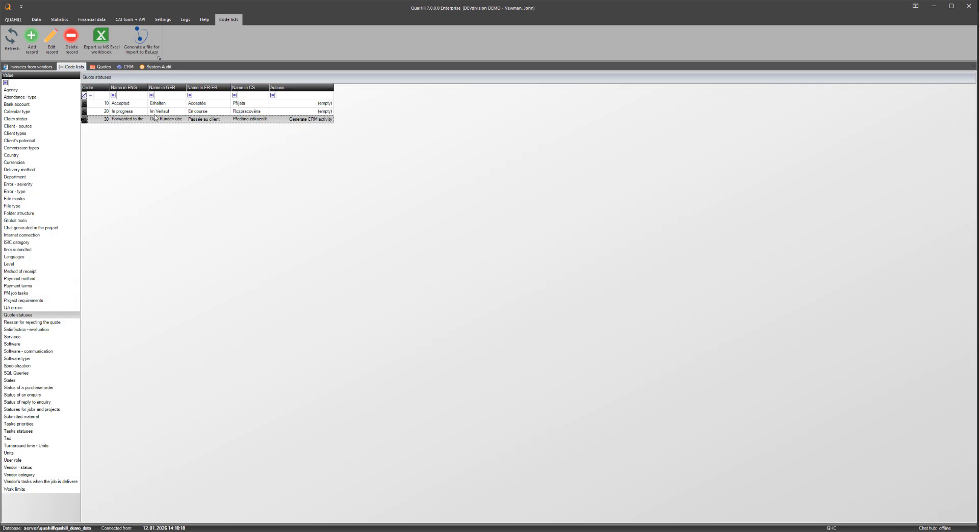
left_click(25, 461)
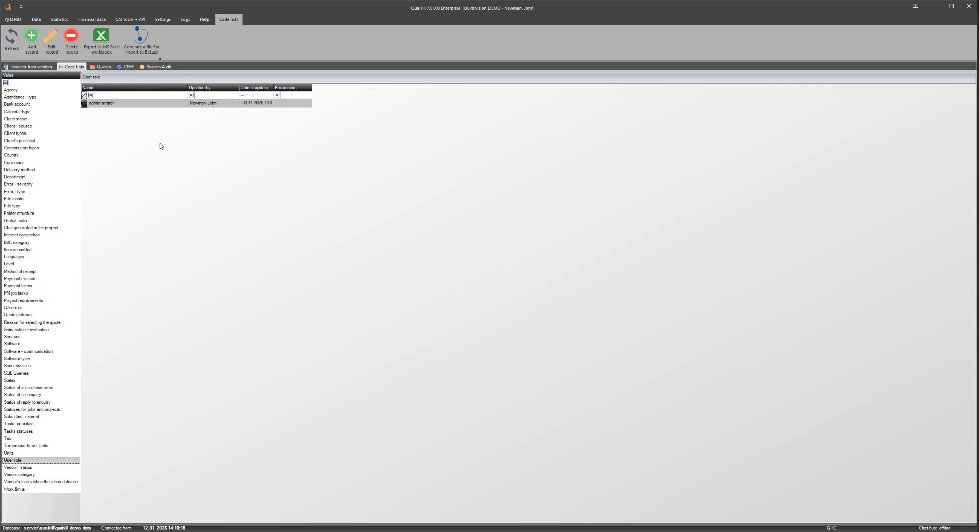
left_click(164, 104)
double_click(164, 104)
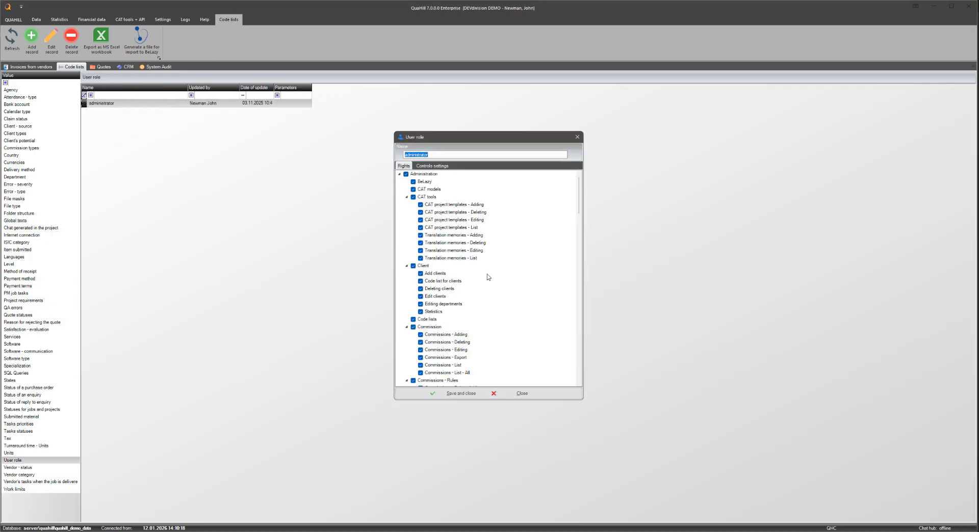
left_click_drag(581, 194, 568, 349)
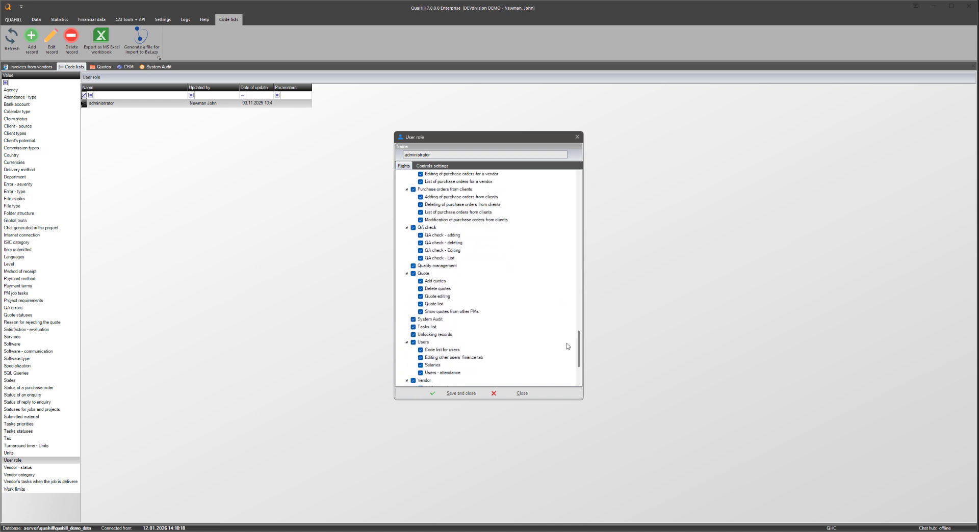
left_click(436, 320)
left_click(512, 393)
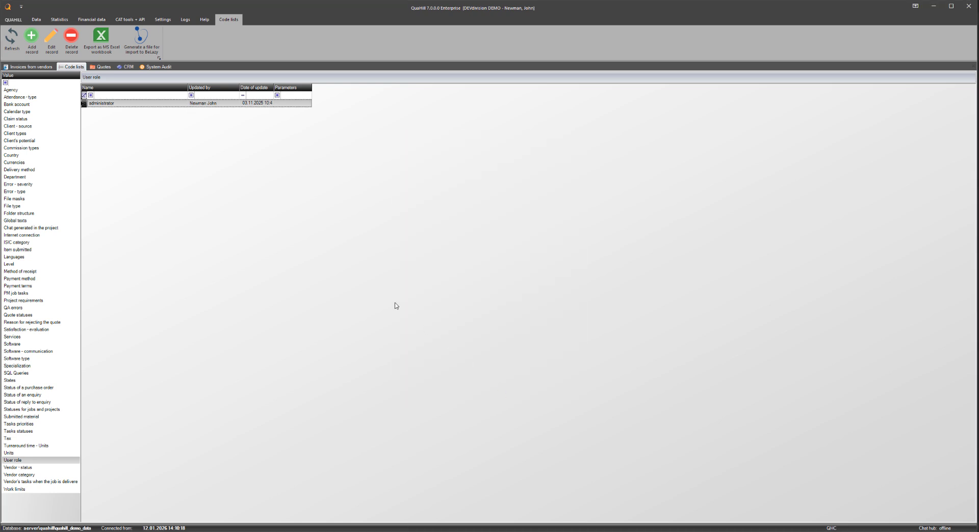
Step: Examine the automatic deletion period for System Audit records in the general global settings, and close the settings
left_click(163, 20)
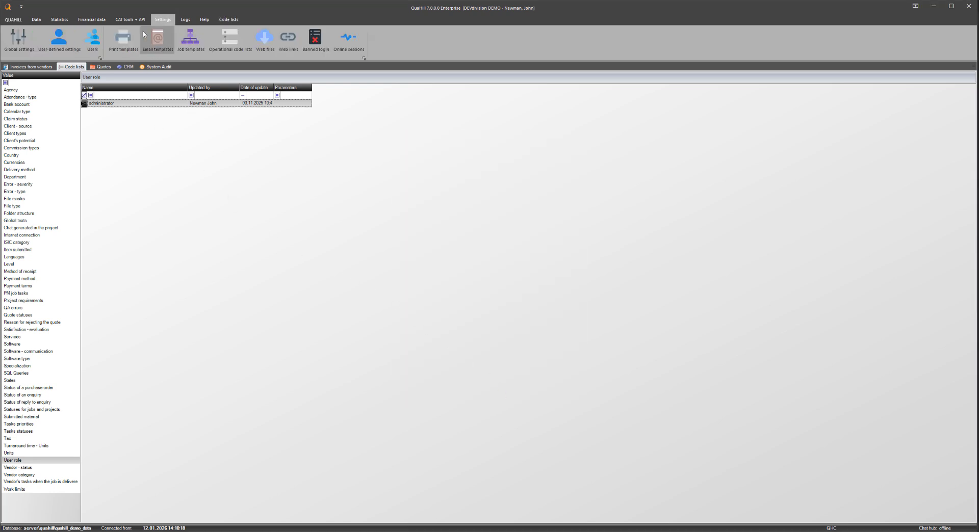
left_click(12, 47)
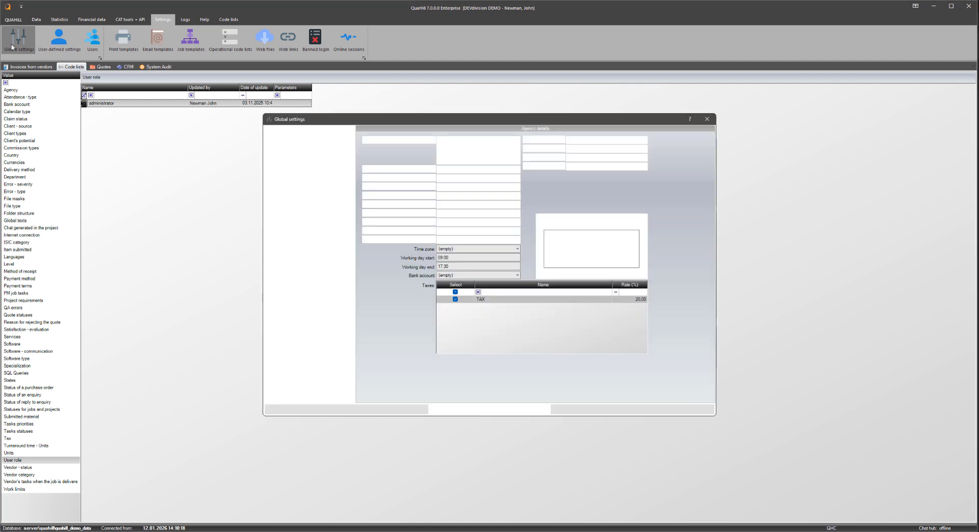
left_click(287, 227)
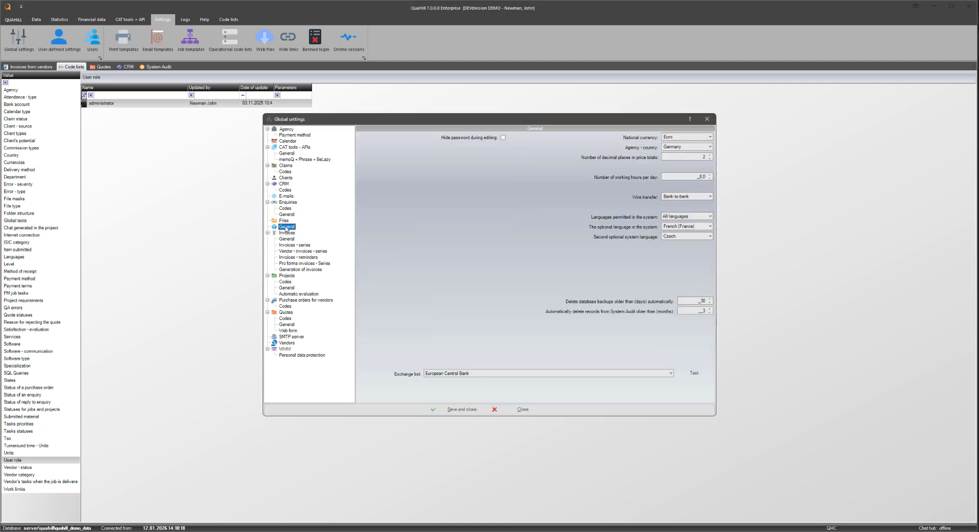
left_click(683, 309)
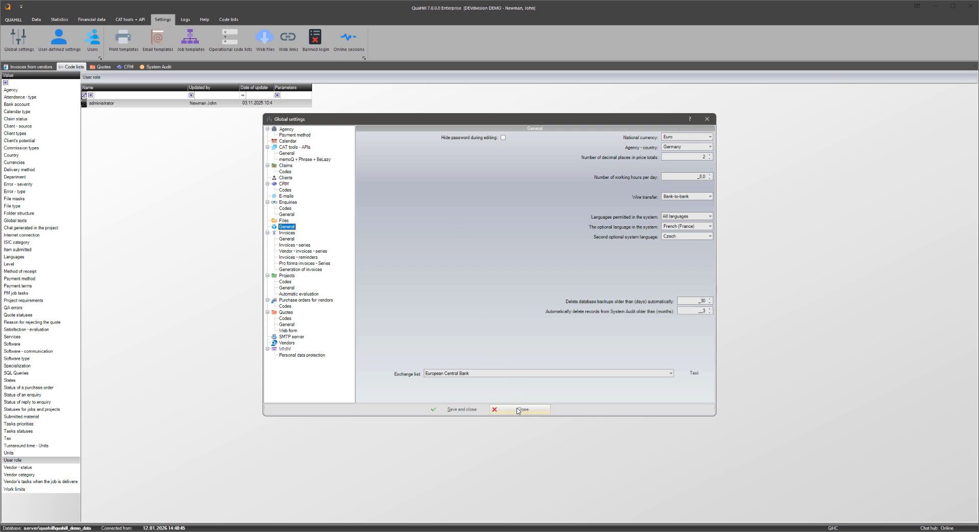
left_click(518, 410)
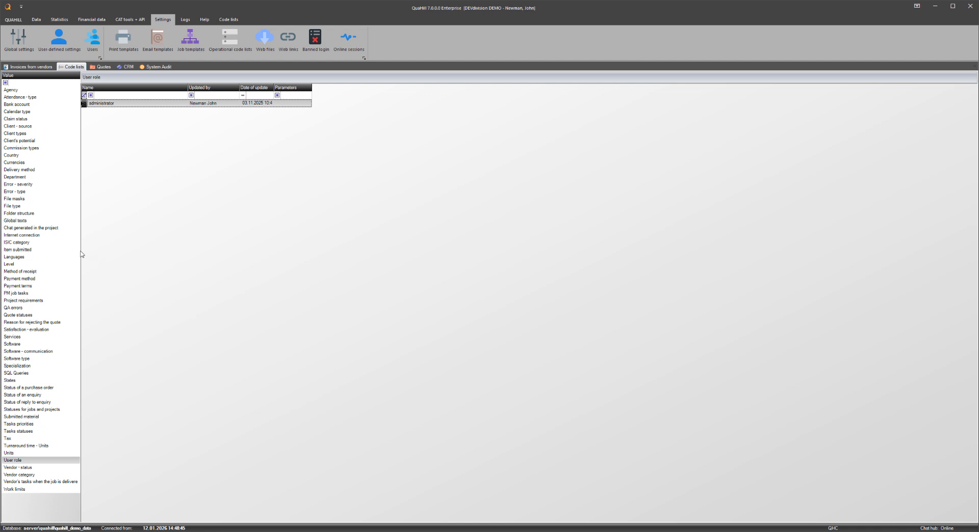
Step: Examine the visibility options of the General chat PM+V entry in the project chat code list, and close the entry
left_click(48, 229)
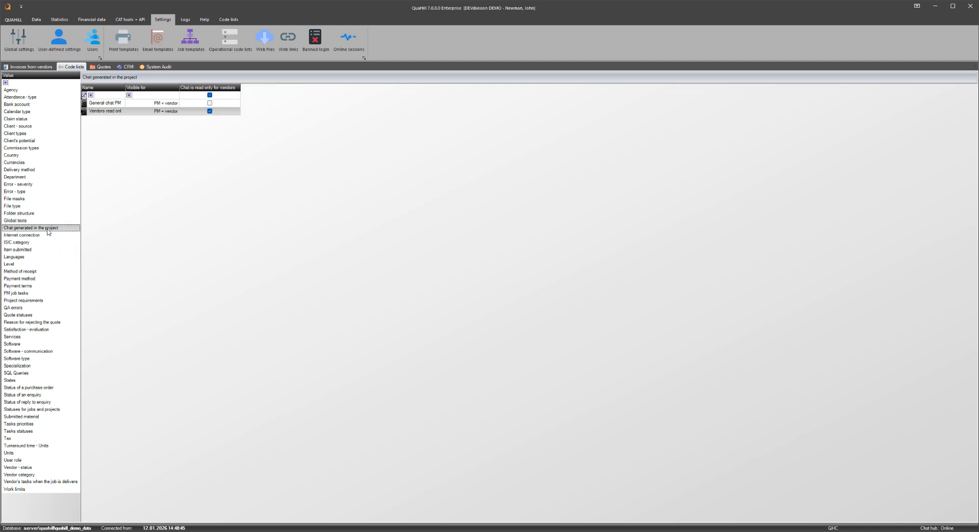
double_click(99, 107)
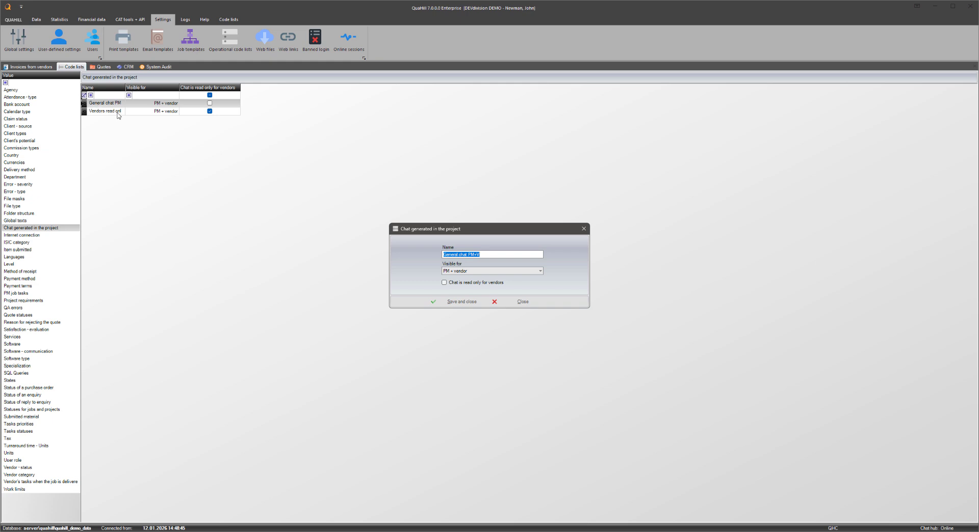
left_click(541, 272)
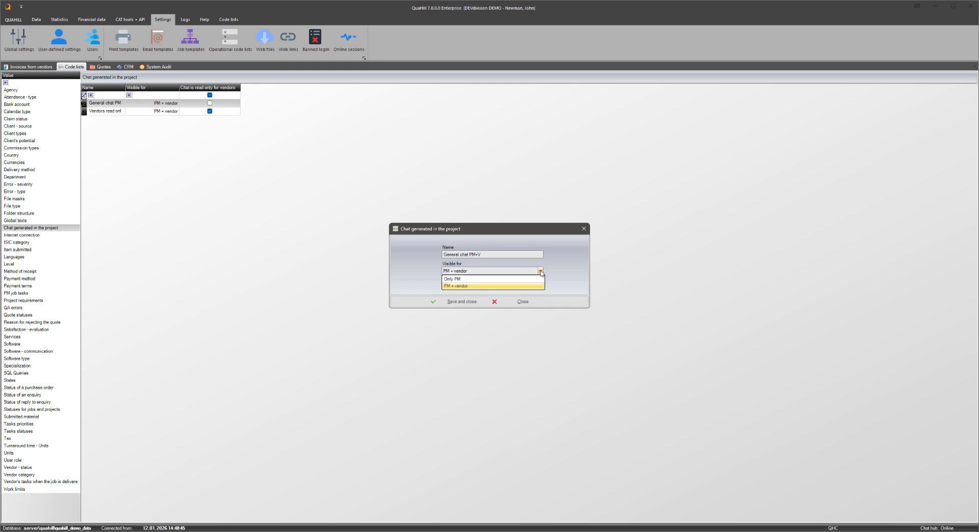
left_click(541, 271)
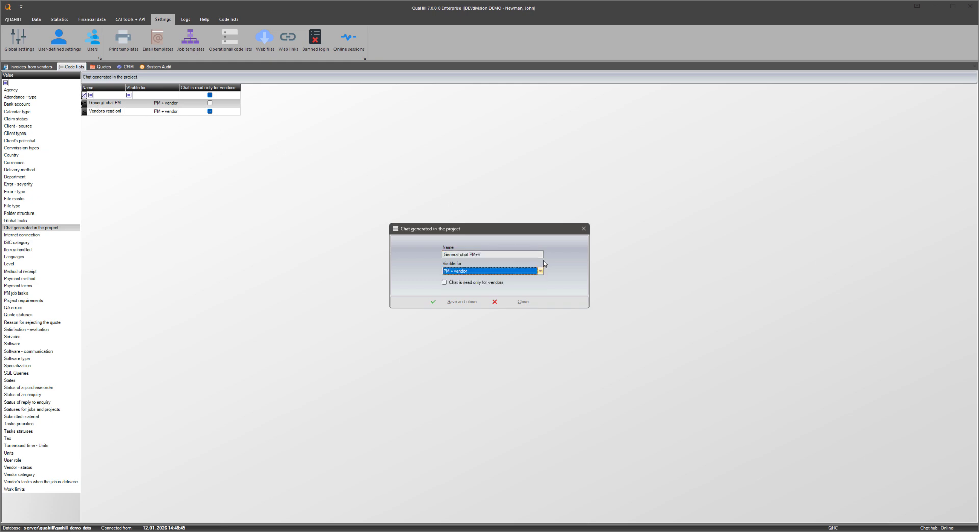
left_click(517, 302)
Step: Try the read-only option for vendors in the "Vendors read only" chat entry, and close it without saving
double_click(206, 111)
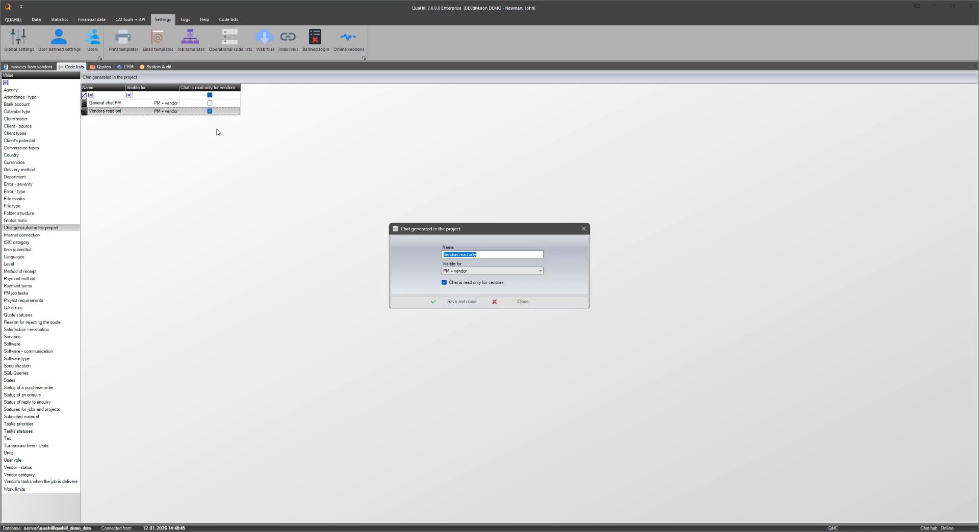
left_click(500, 287)
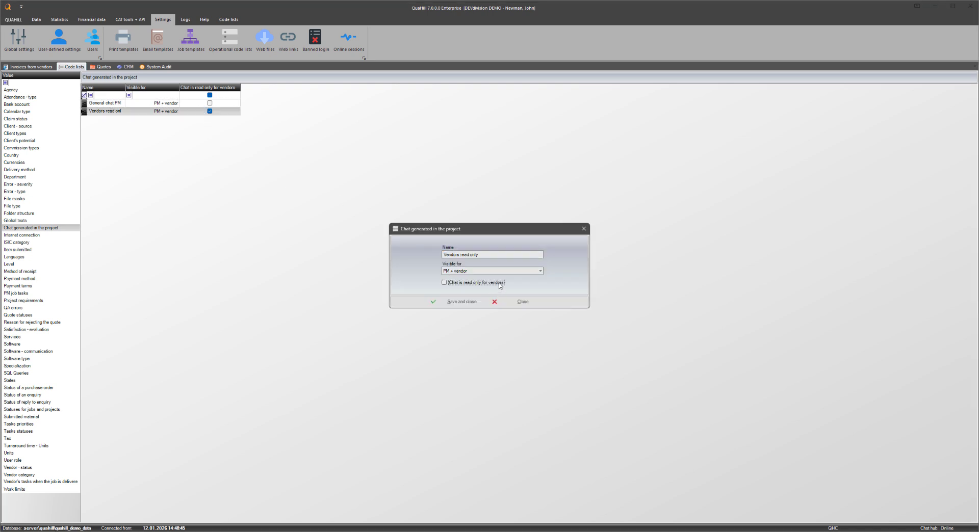
left_click(500, 286)
left_click(521, 303)
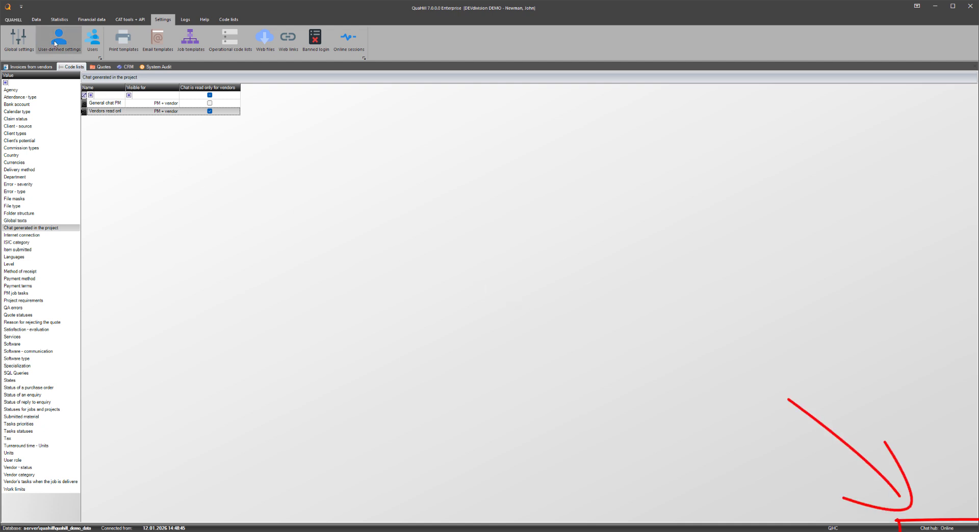
Step: Open project 00391 from the project list and display its general chat with vendors
left_click(36, 19)
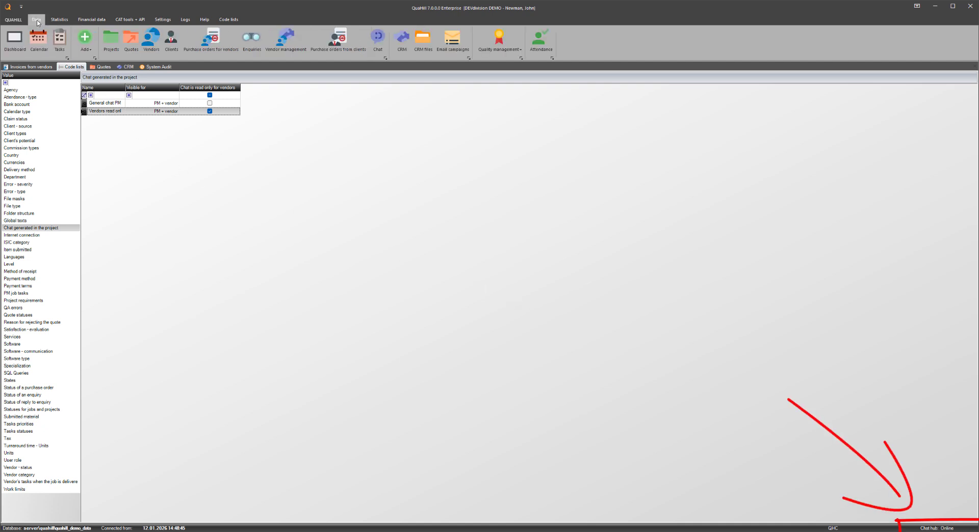
left_click(109, 44)
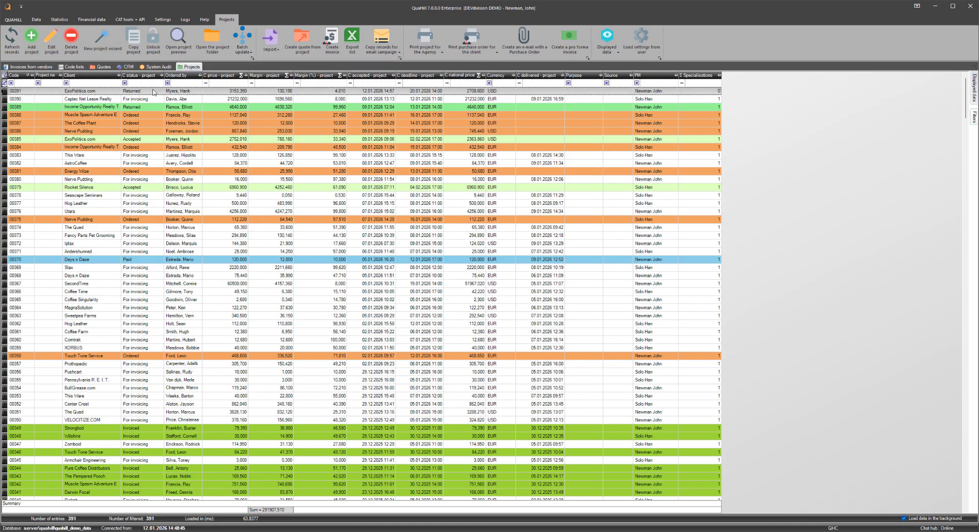
double_click(153, 92)
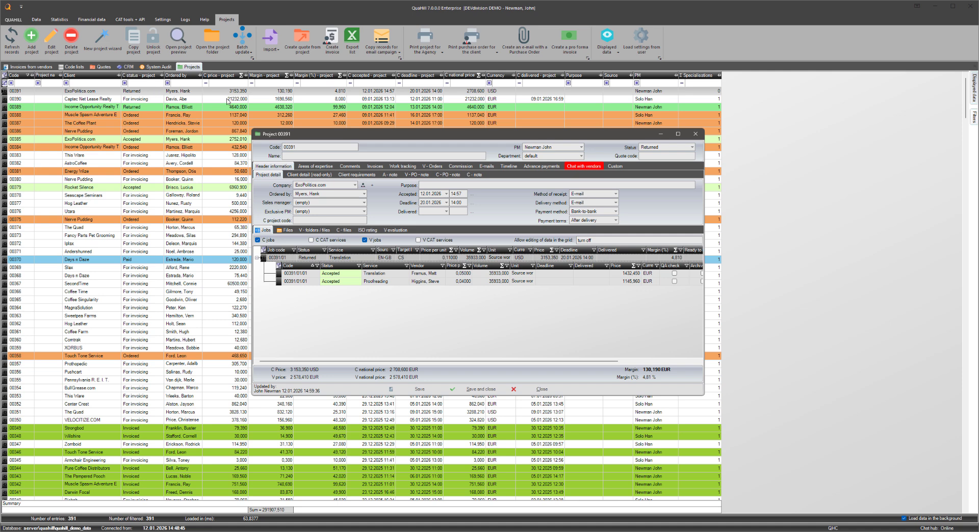
left_click(576, 167)
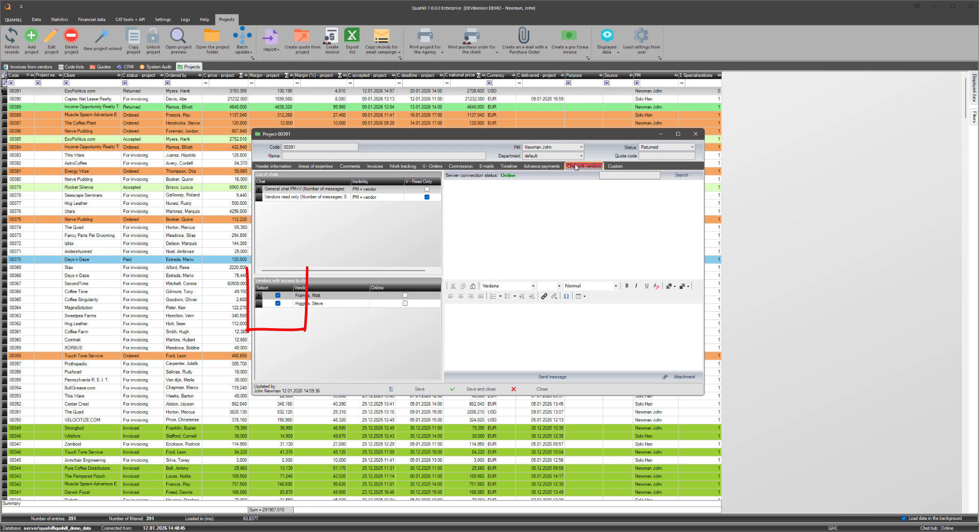
left_click(389, 190)
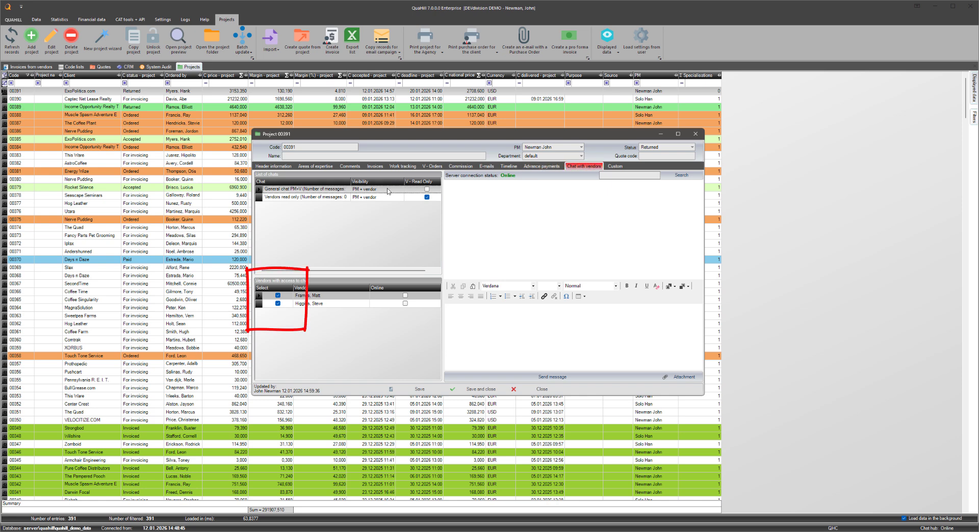
Step: Revoke the first vendor's access to the general chat of project 00391, and grant it again
left_click(277, 296)
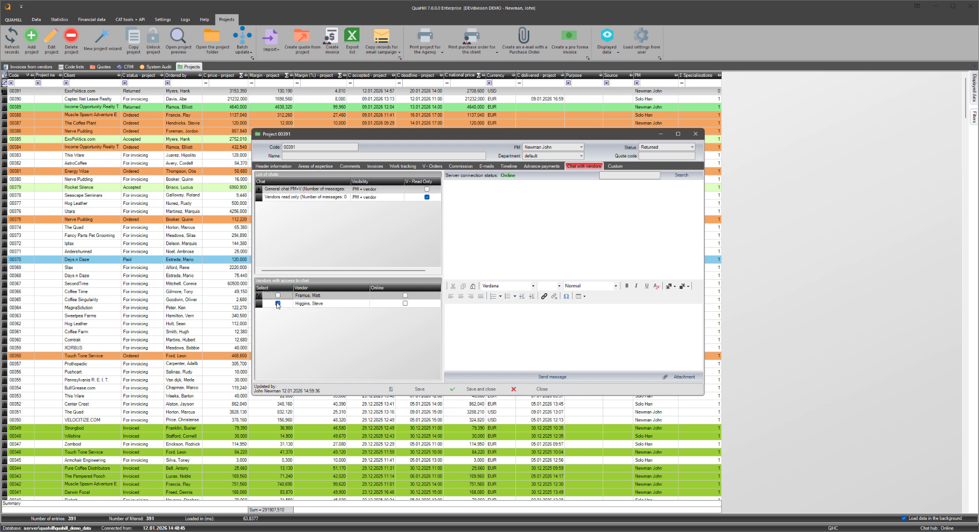
left_click(278, 304)
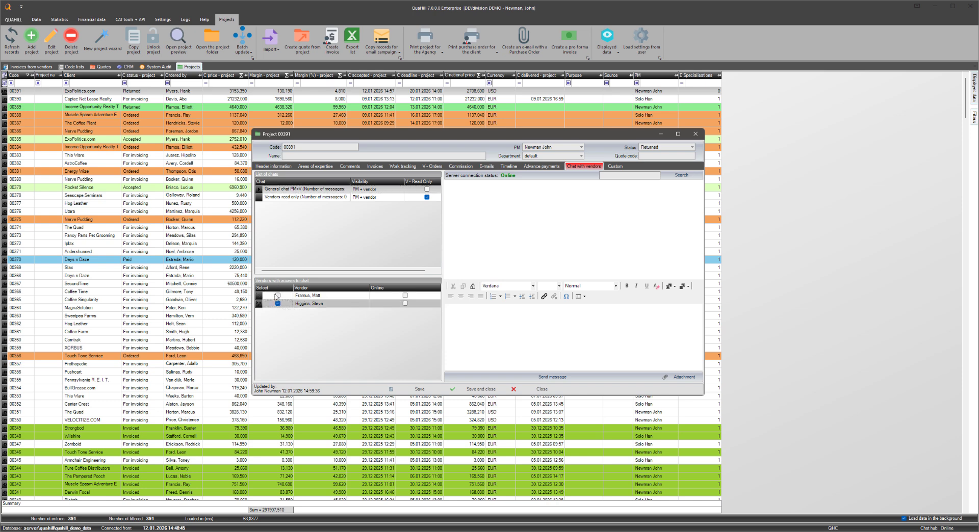
left_click(277, 296)
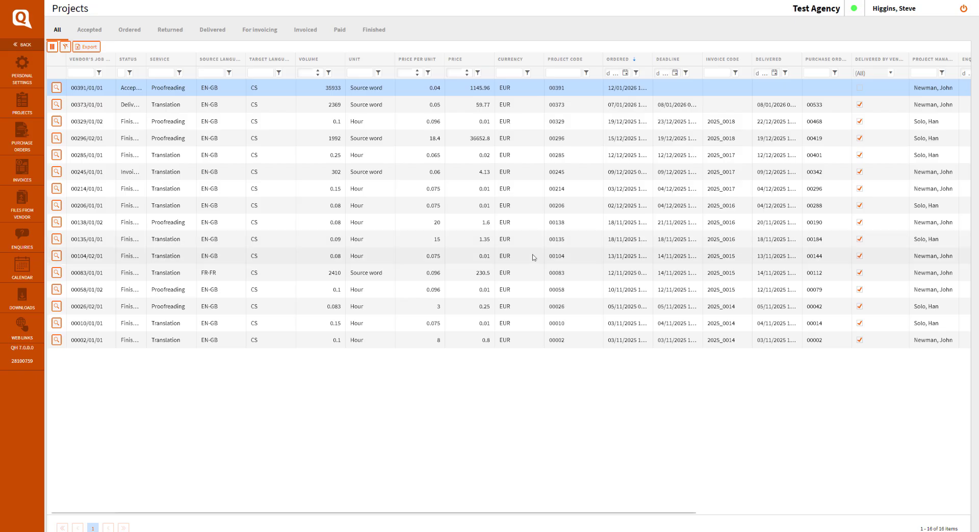
Step: Open the chat of job 00391/01/01 in the vendor portal, and display project 00391's vendor chat from QuaHill in front of it
double_click(352, 89)
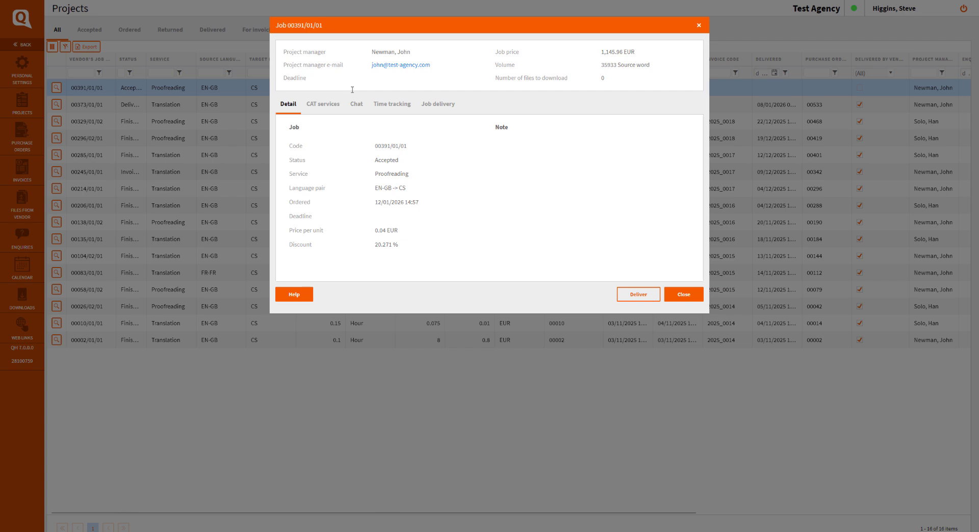
left_click(357, 104)
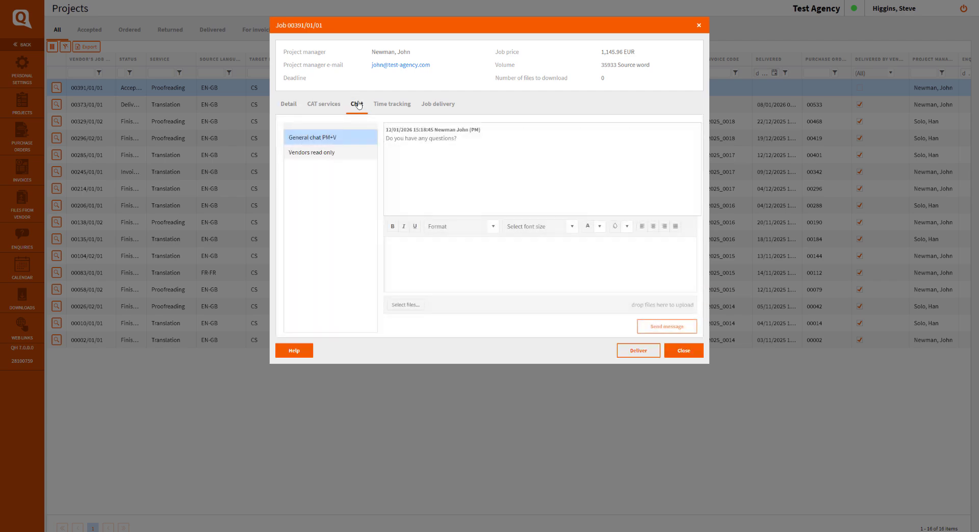
key("alt+Tab")
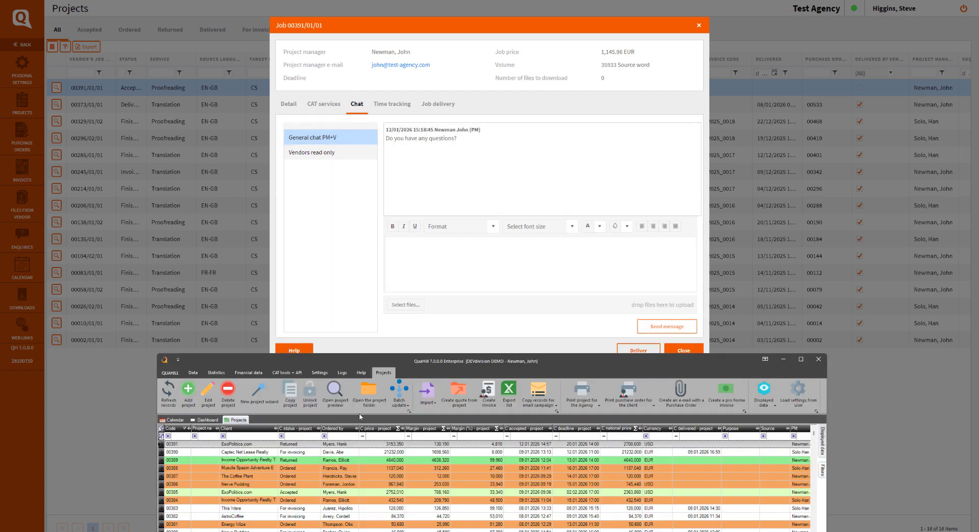
double_click(350, 445)
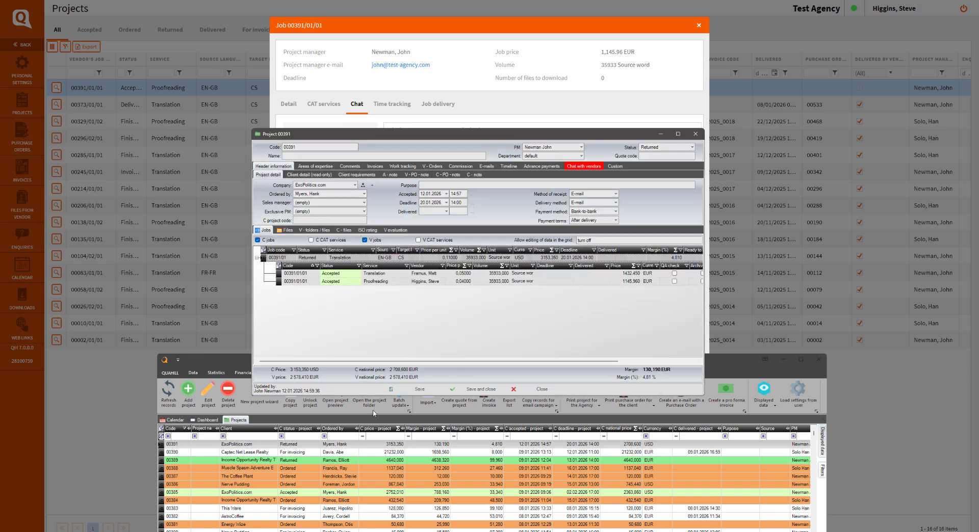
left_click(571, 166)
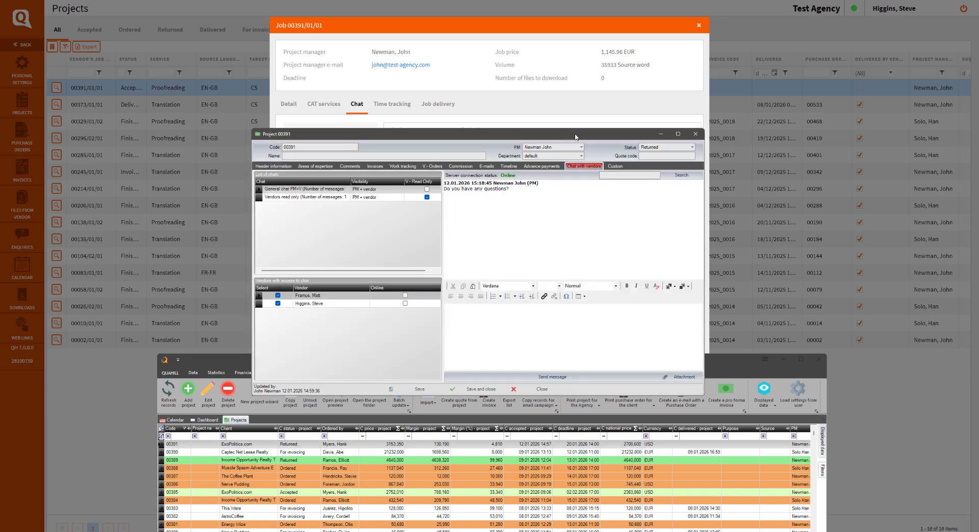
left_click_drag(576, 137, 328, 271)
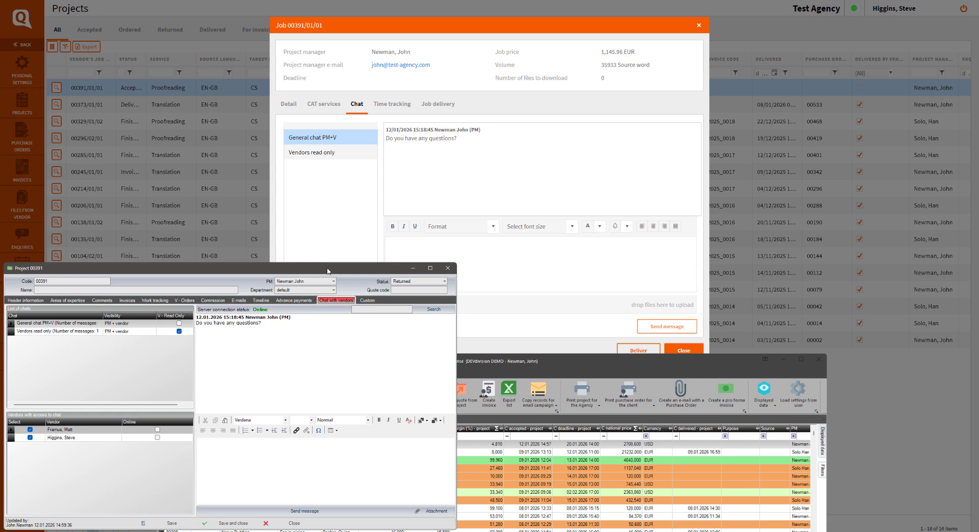
Step: Reply "No, thank you" to the project manager in the General chat PM+V of the vendor portal, and send the message
left_click(529, 252)
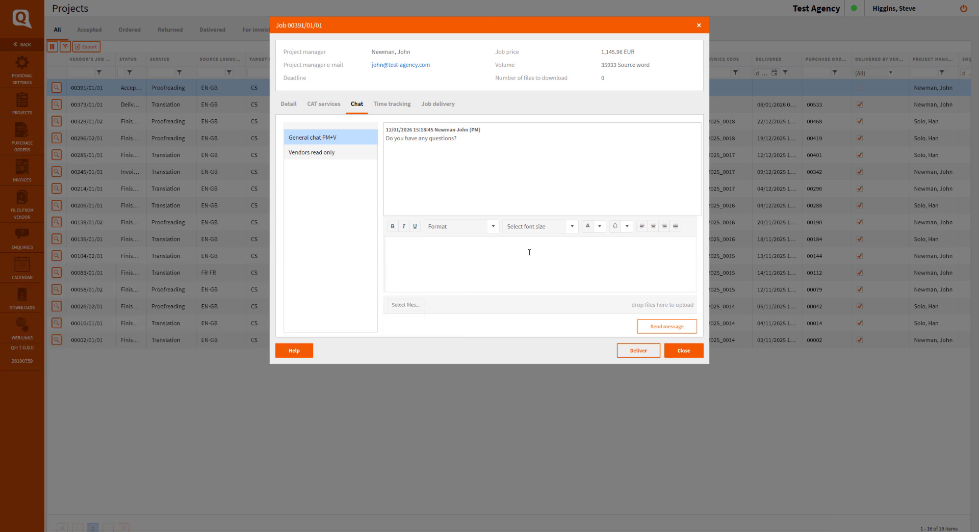
type("No")
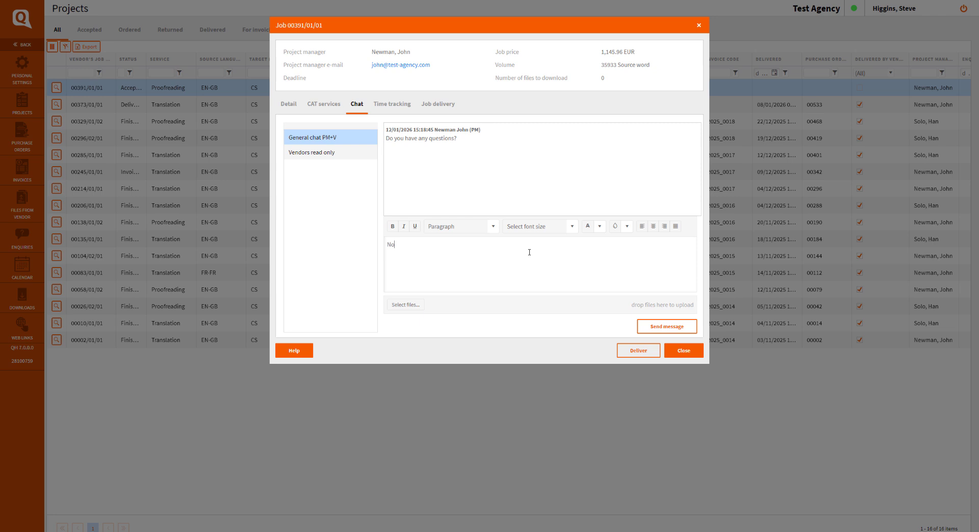
type(". thank you")
left_click(662, 327)
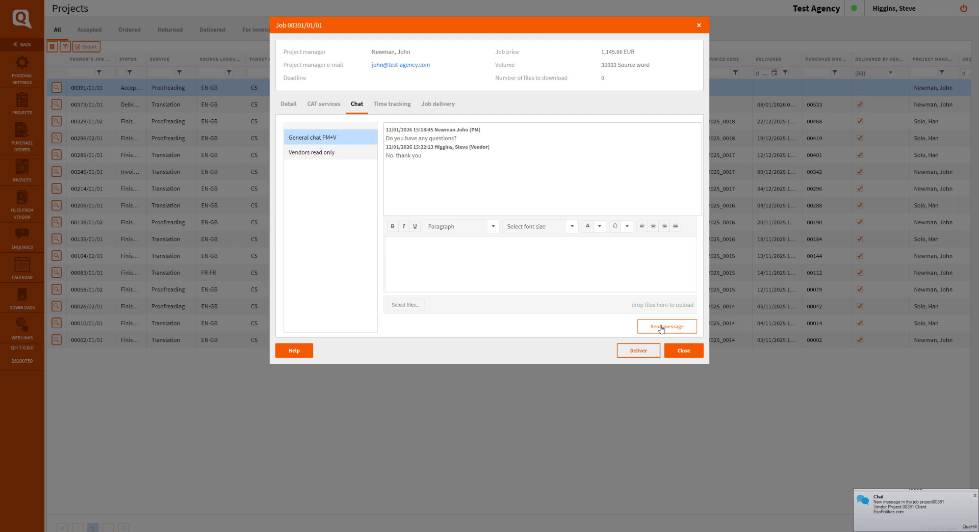
Step: Open project 00391's vendor chat from the new message notification, and send the reply "Great. So let`s start"
left_click(889, 508)
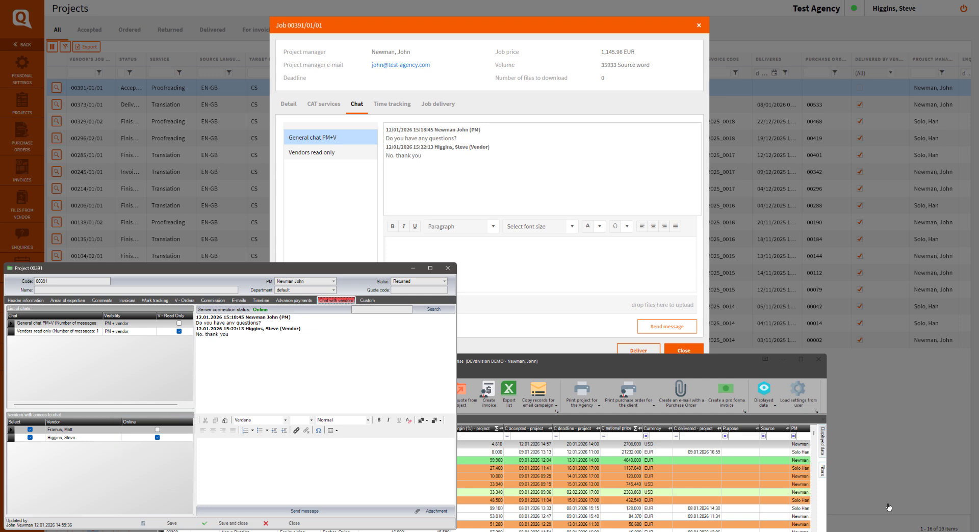
left_click(345, 469)
type("Great. So let`s start please")
left_click(346, 512)
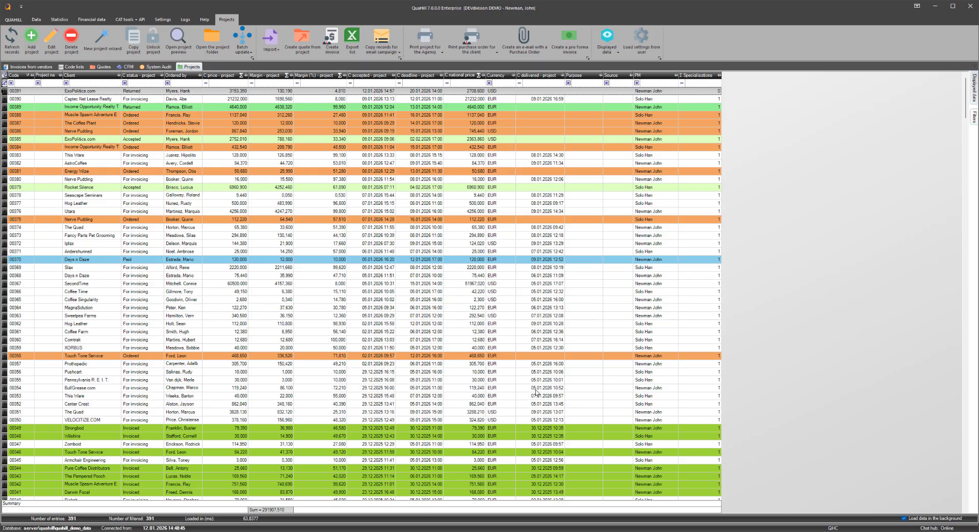
Step: Examine automatic vendor assignment and the closed enquiry status in the general enquiry settings, and close the global settings without saving
left_click(162, 20)
left_click(25, 41)
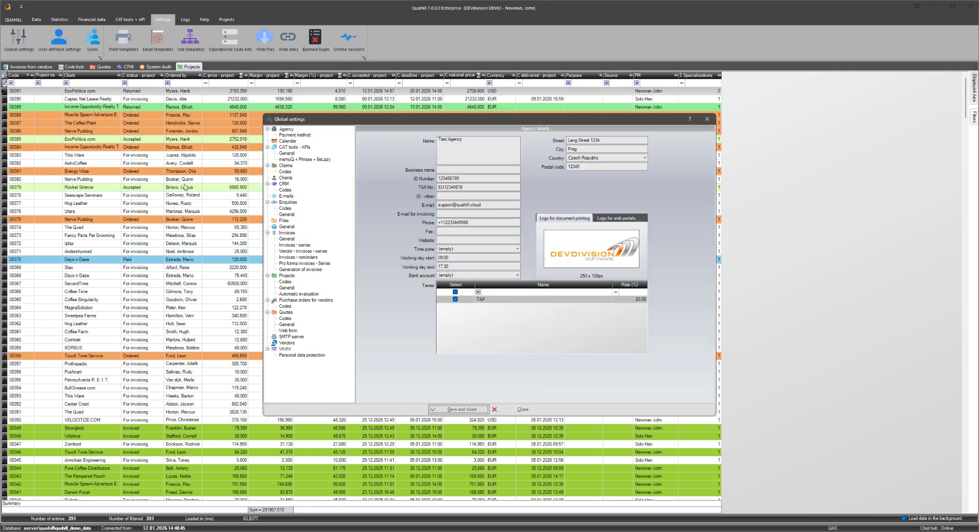
left_click(287, 215)
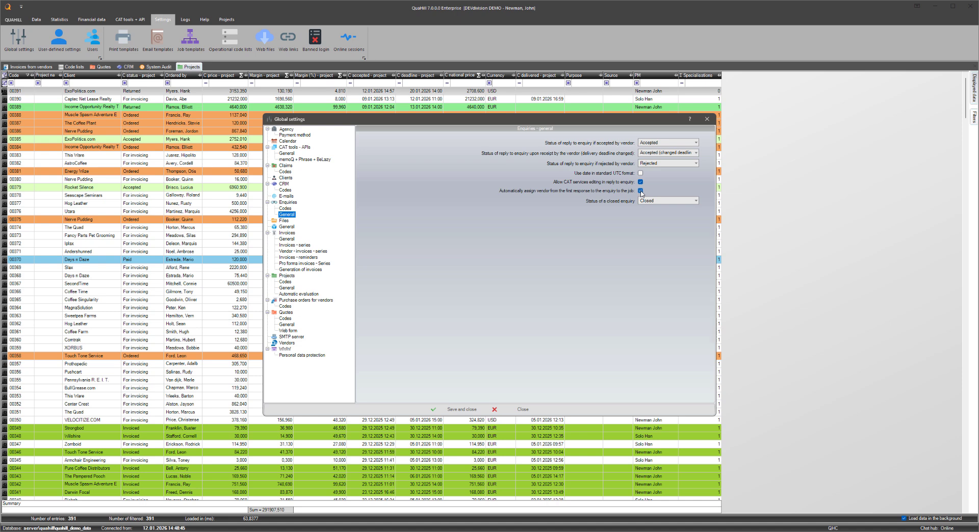
left_click(647, 201)
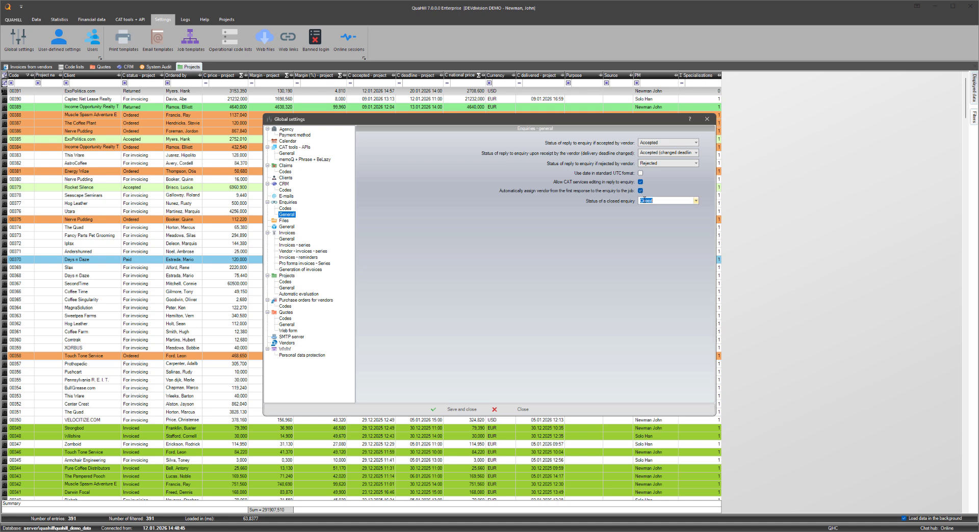
left_click(696, 201)
left_click(682, 208)
left_click(695, 200)
left_click(664, 223)
left_click(524, 409)
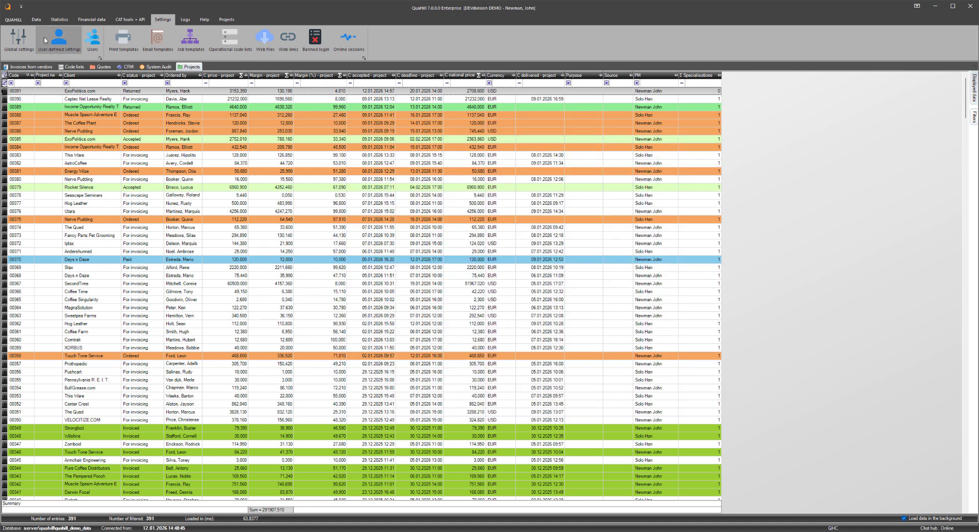
Step: Open the agency dashboard, and hide and restore the Turnover and Margin % series in its chart
left_click(36, 20)
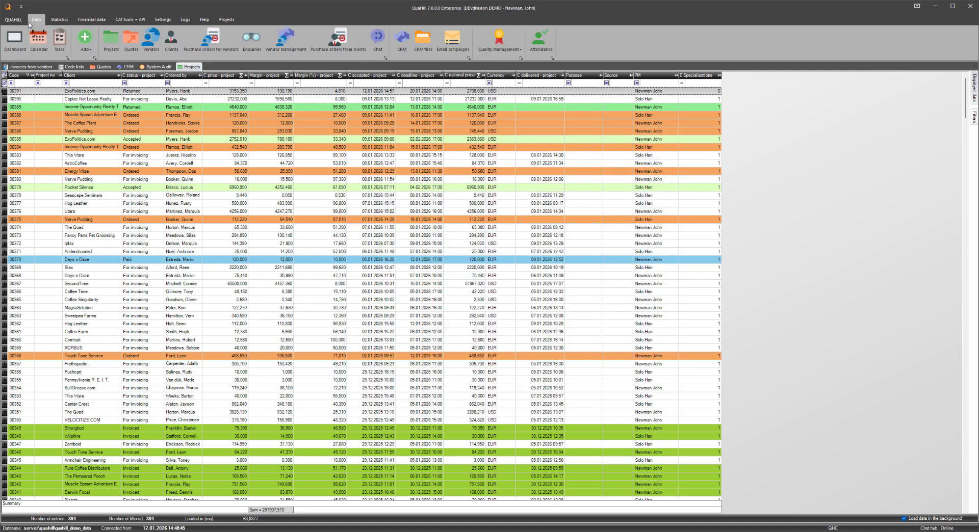
left_click(14, 44)
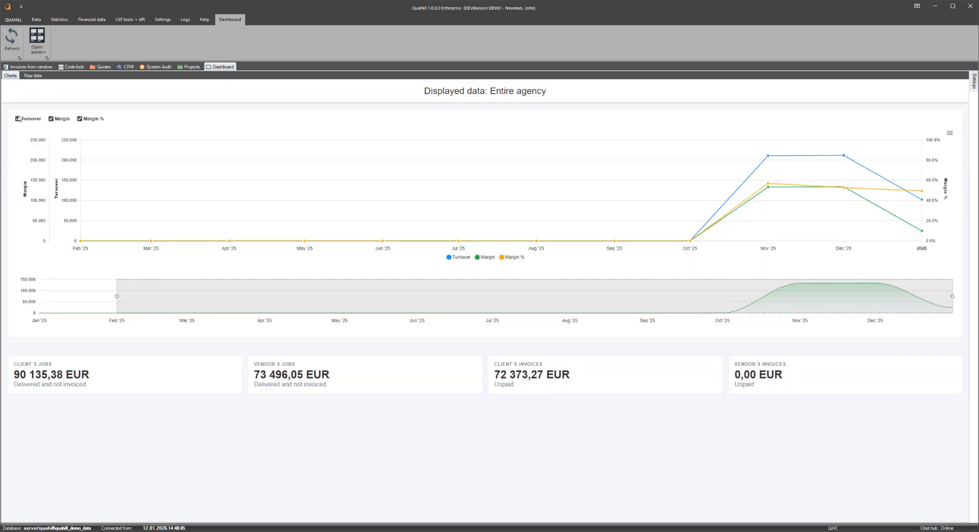
left_click(18, 119)
left_click(18, 119)
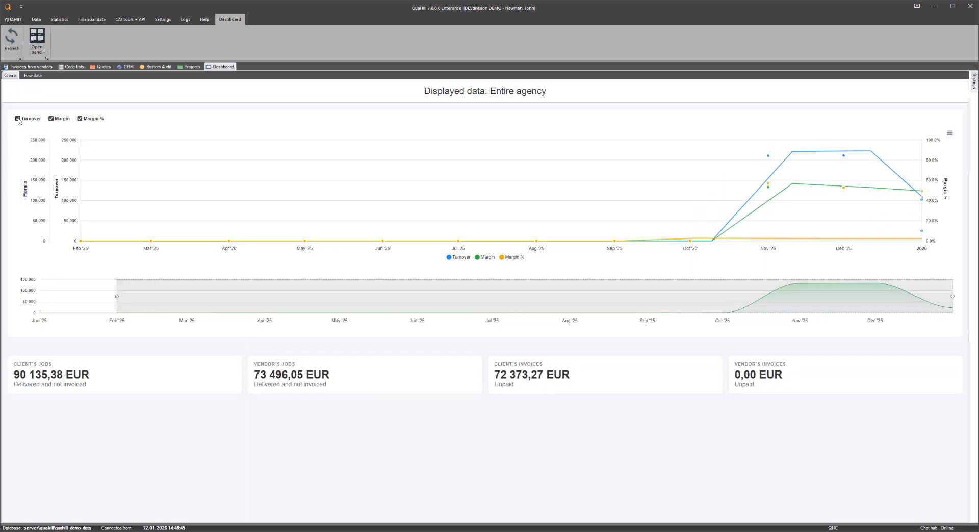
left_click(80, 119)
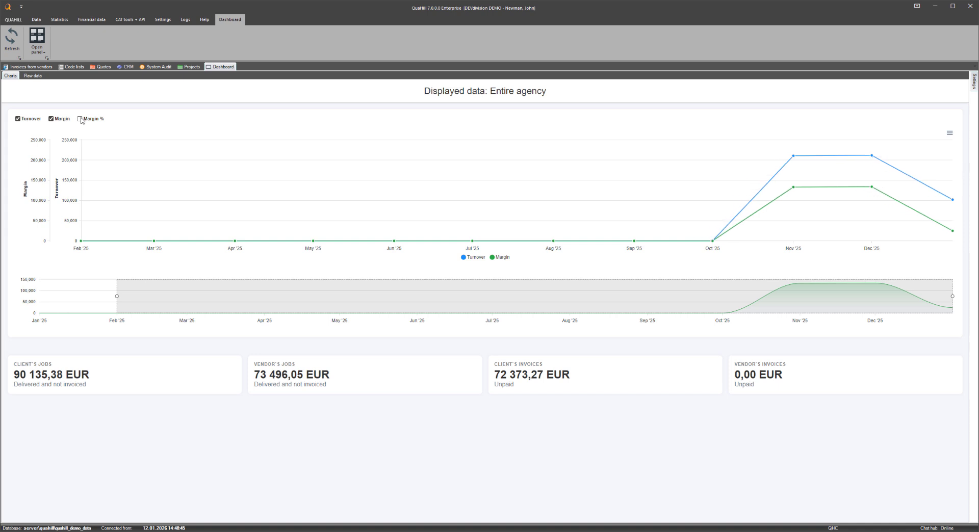
left_click(79, 119)
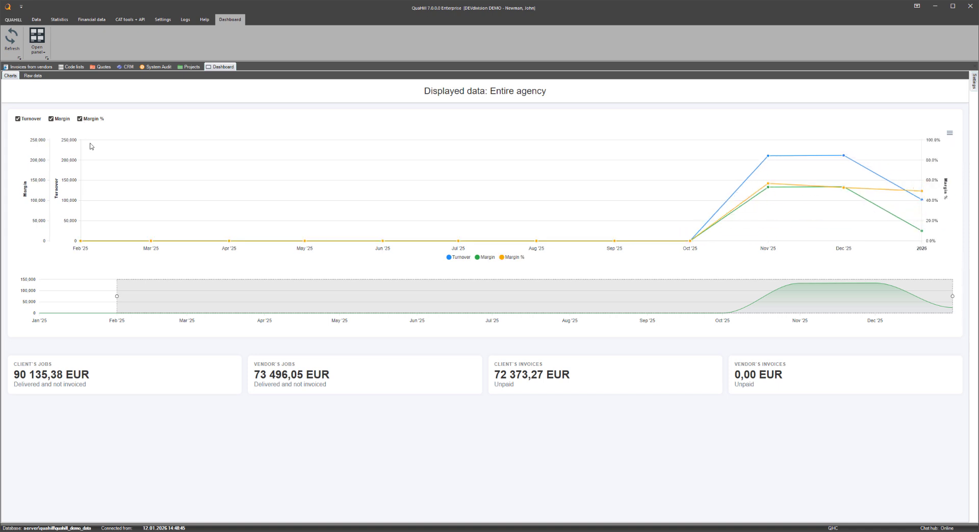
Step: Narrow the dashboard chart's time range to start in about June 2025, and display its download formats
left_click_drag(117, 297, 439, 310)
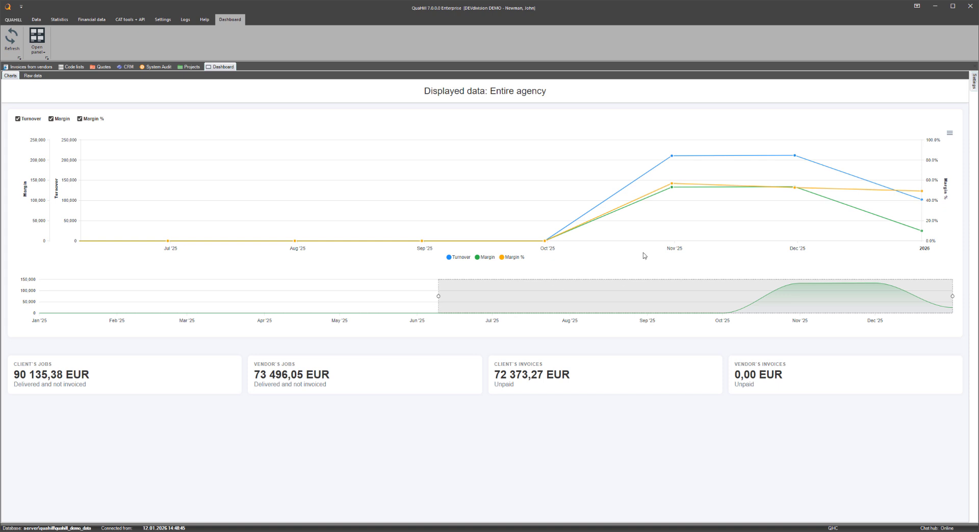
left_click(949, 133)
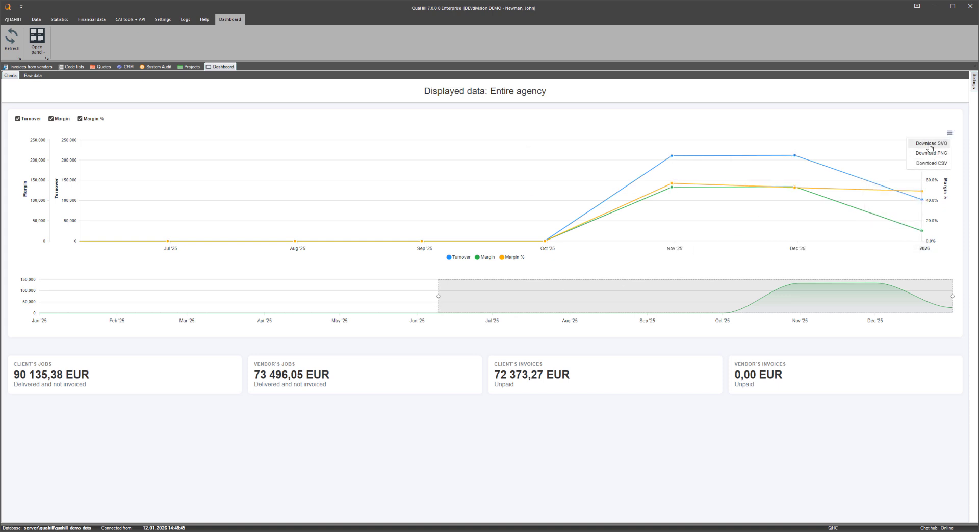
Step: Keep the dashboard's settings permanently displayed, show the data of the default department, and return to all departments
mouse_move(972, 83)
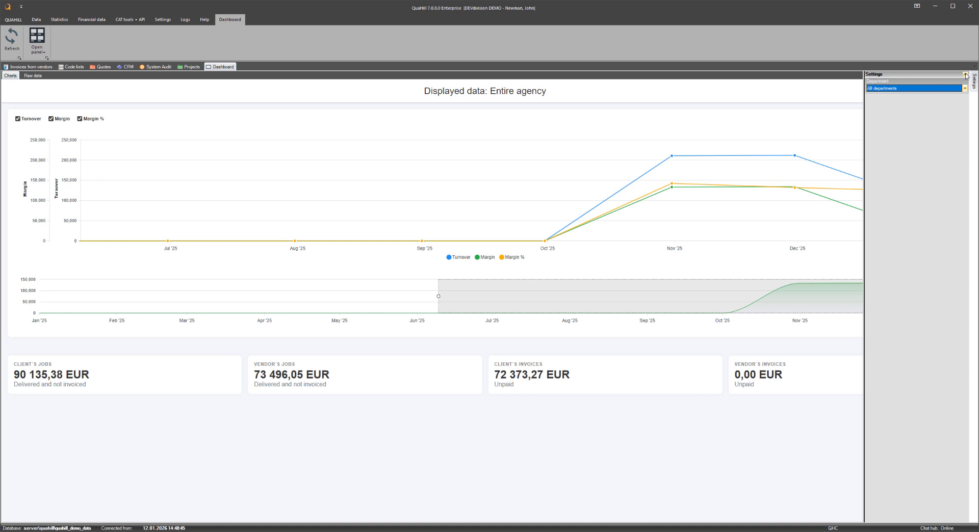
left_click(966, 75)
left_click(907, 89)
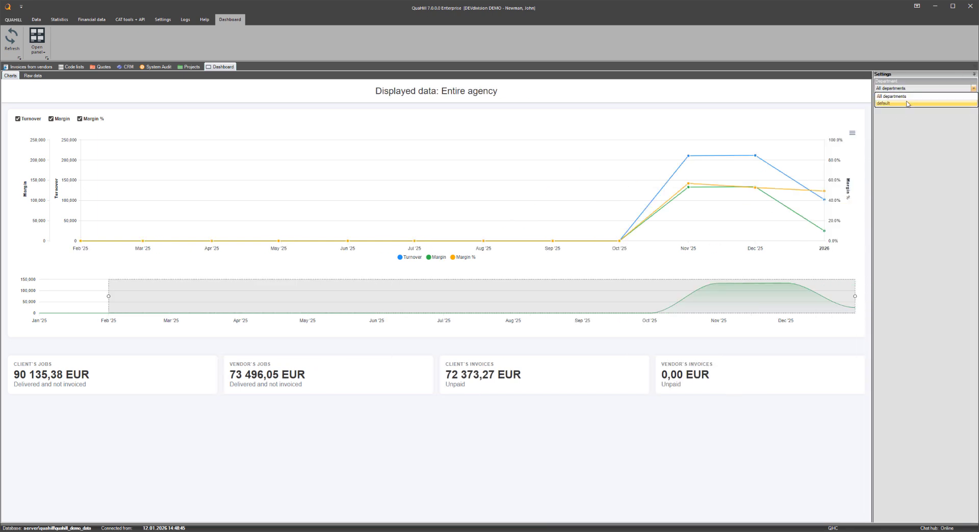
left_click(907, 103)
left_click(903, 89)
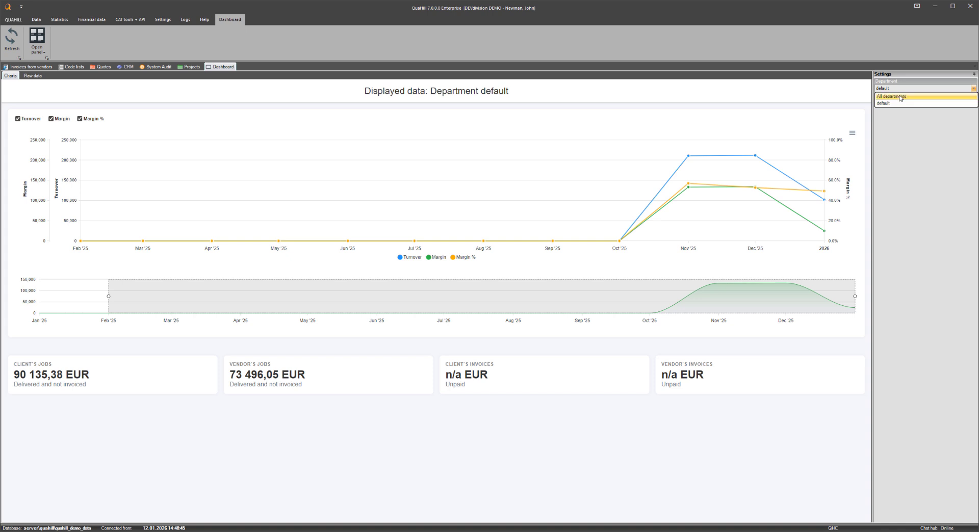
left_click(901, 97)
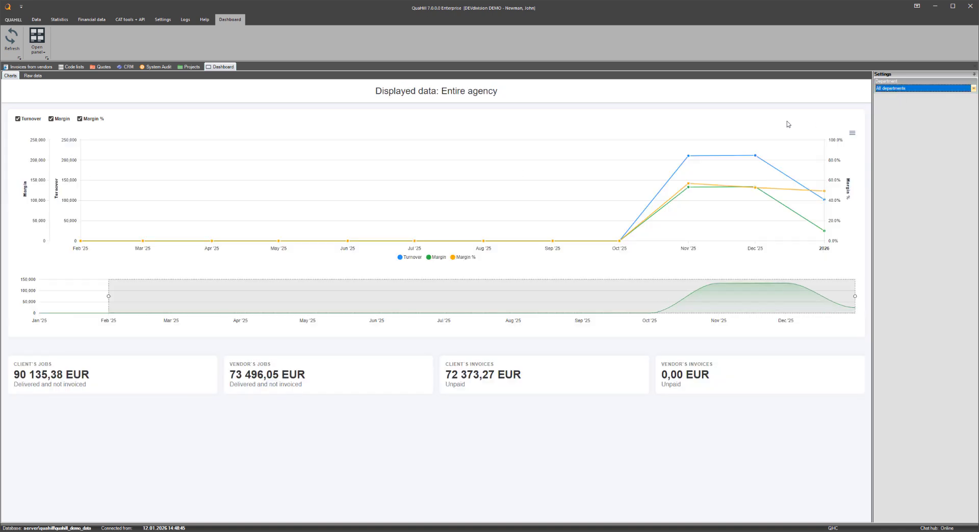
Step: Display the user-defined setting for how many years of data the dashboard chart loads
left_click(158, 23)
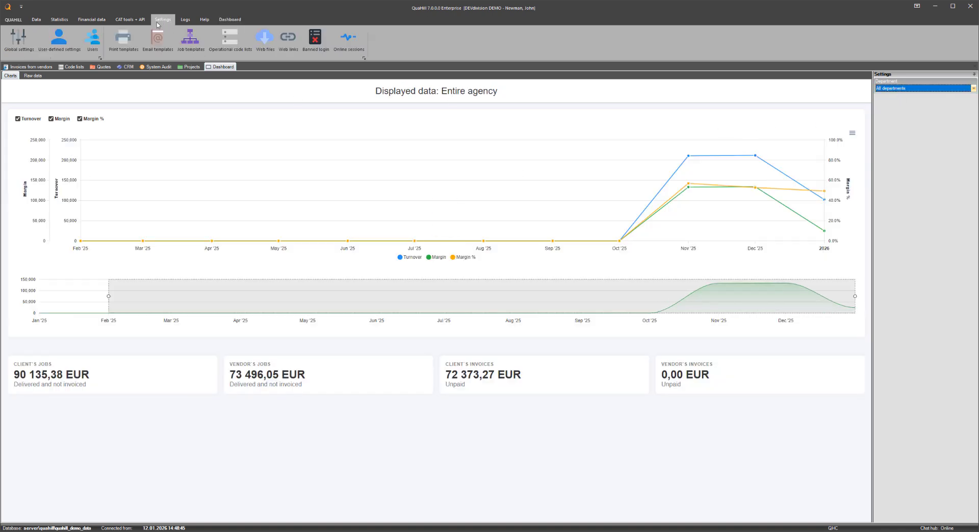
left_click(66, 45)
left_click(342, 126)
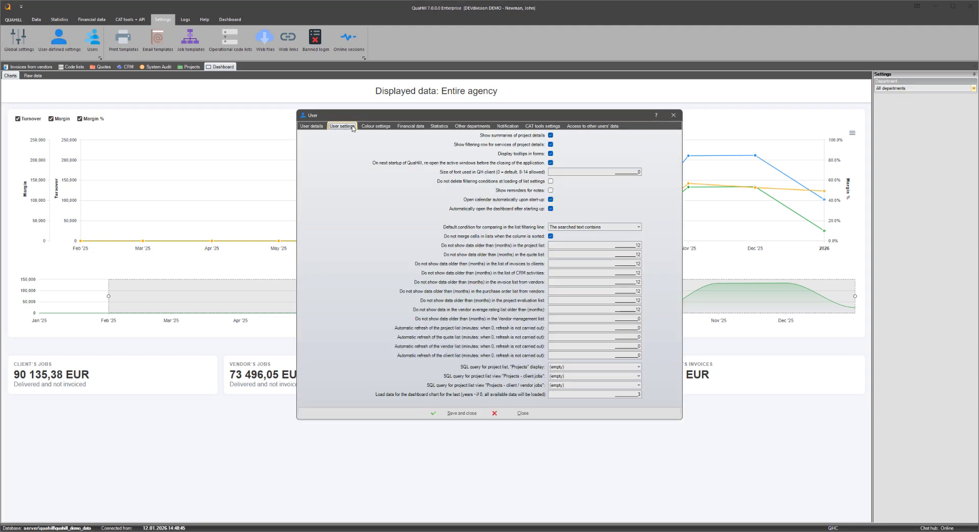
left_click(556, 397)
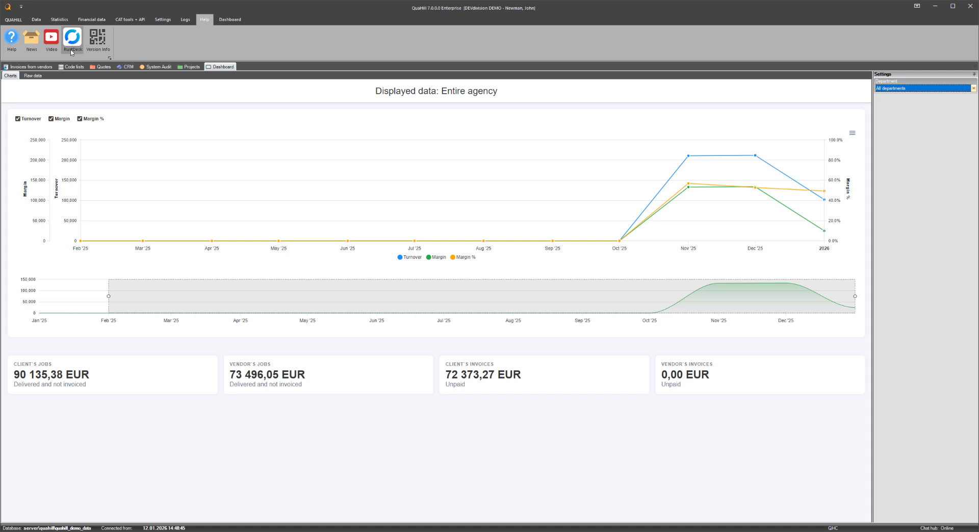
Step: Launch RustDesk for remote support, and select this desktop's one-time password
left_click(72, 52)
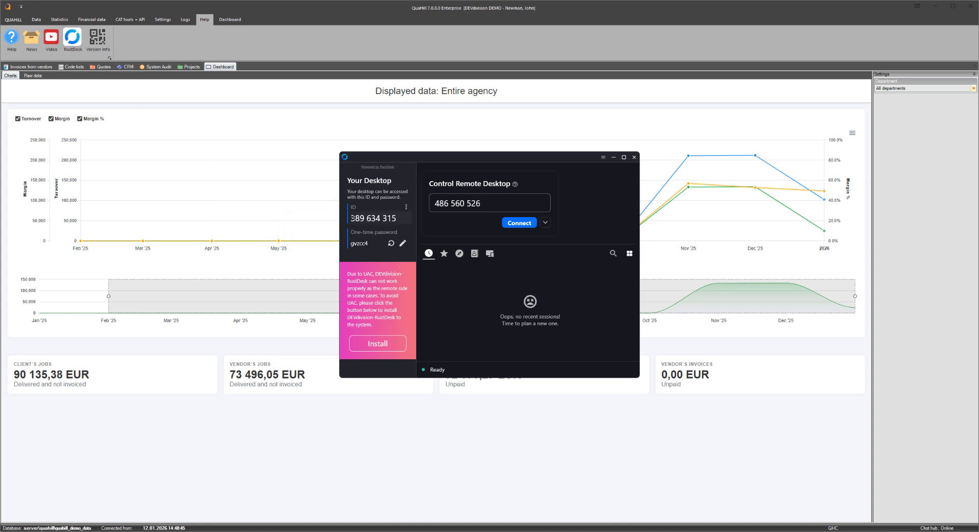
left_click_drag(351, 218, 349, 243)
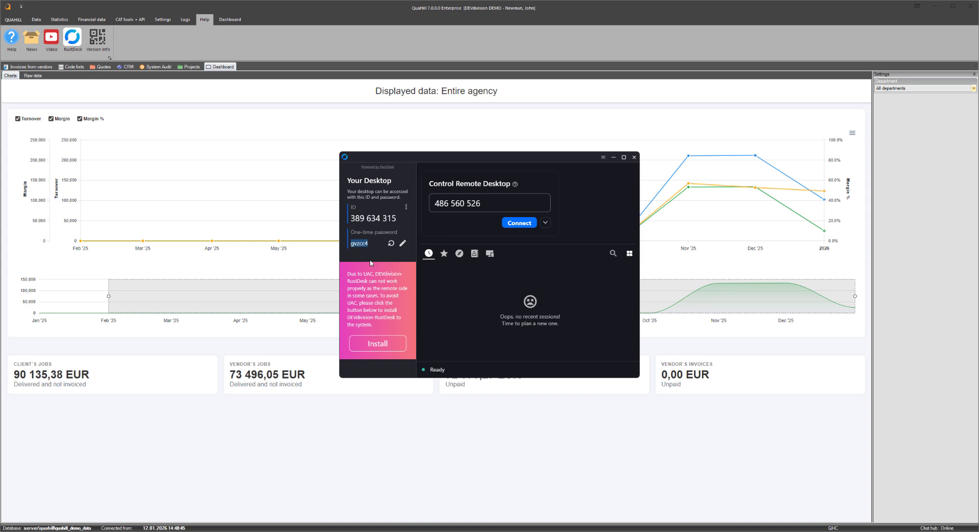